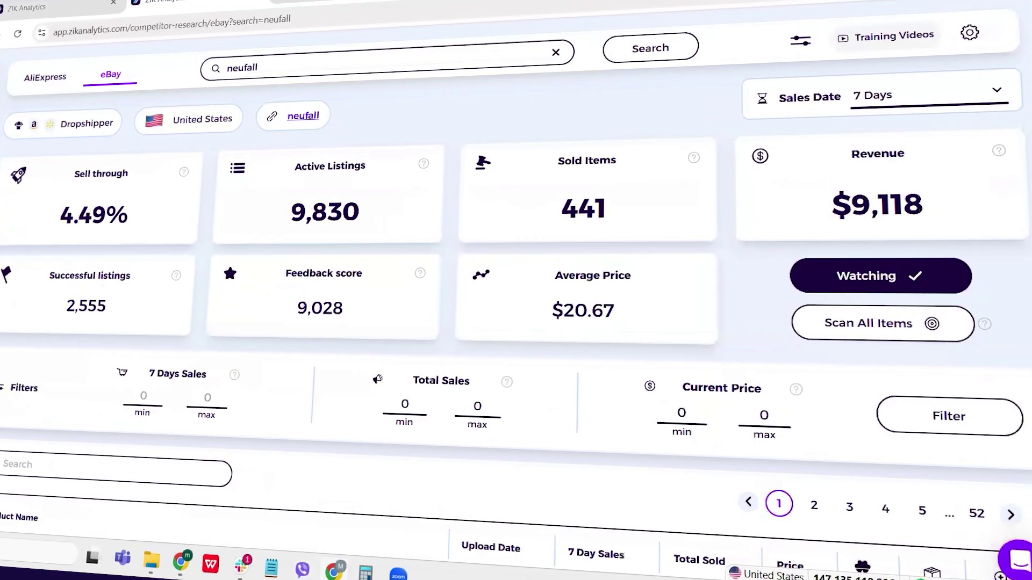
{"action": "scroll", "coordinate": [582, 281], "scroll_direction": "down", "scroll_amount": 3}
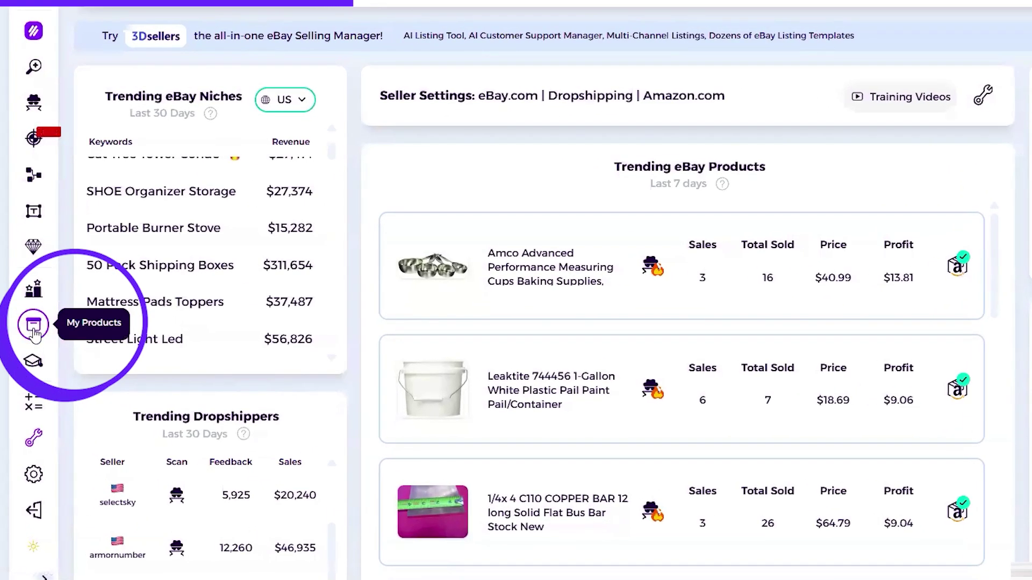
- Go to My Products and start creating a new product folder
{"action": "left_click", "coordinate": [34, 325]}
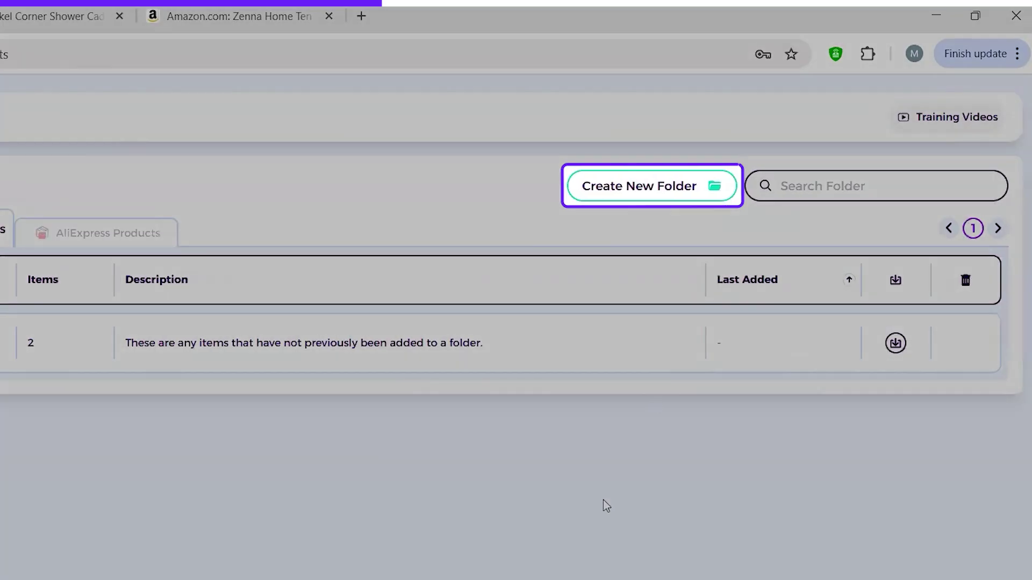
{"action": "left_click", "coordinate": [657, 196]}
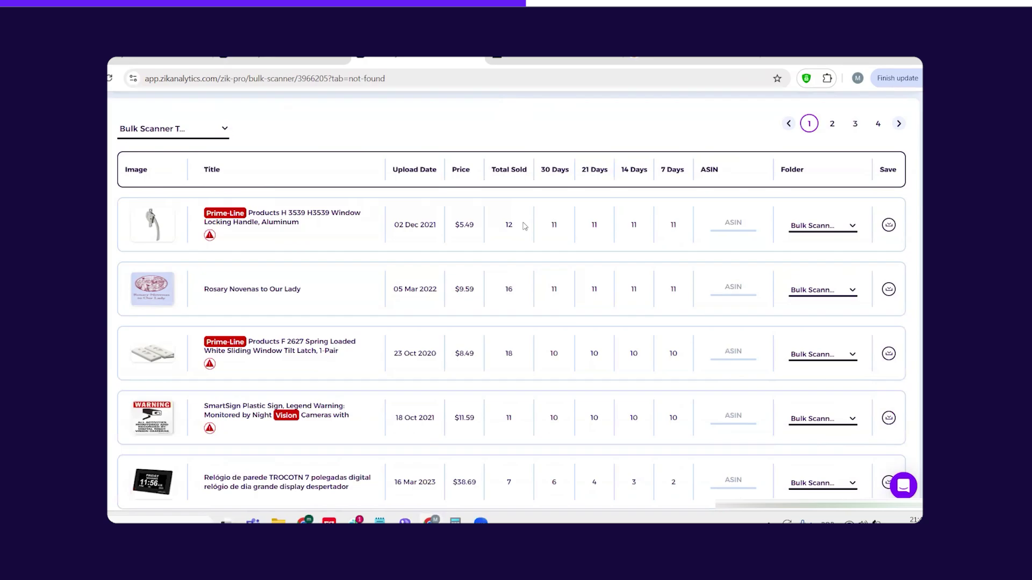
{"action": "scroll", "coordinate": [406, 276], "scroll_direction": "down", "scroll_amount": 3}
{"action": "scroll", "coordinate": [406, 275], "scroll_direction": "down", "scroll_amount": 3}
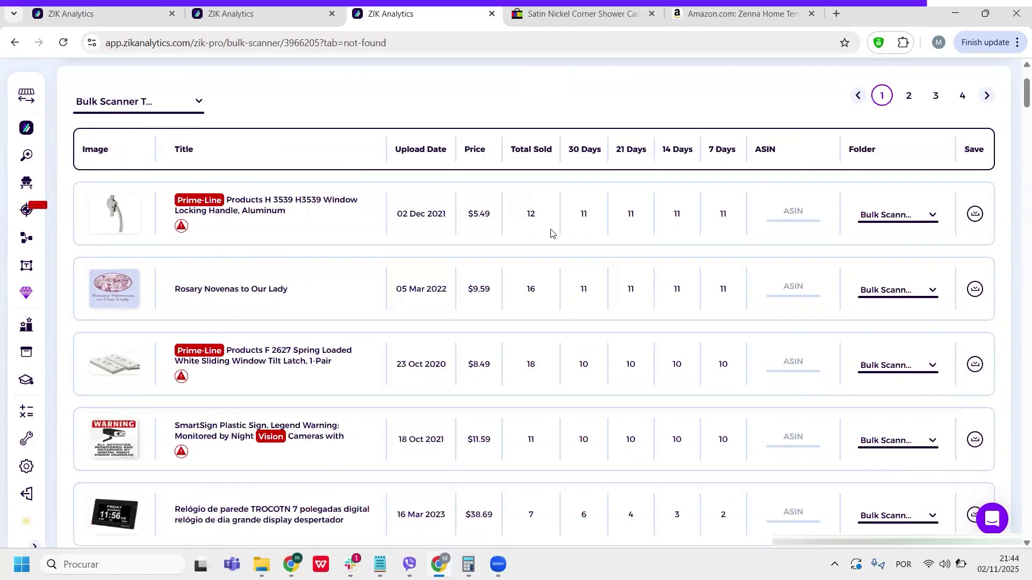
{"action": "scroll", "coordinate": [553, 233], "scroll_direction": "down", "scroll_amount": 3}
{"action": "scroll", "coordinate": [561, 234], "scroll_direction": "down", "scroll_amount": 3}
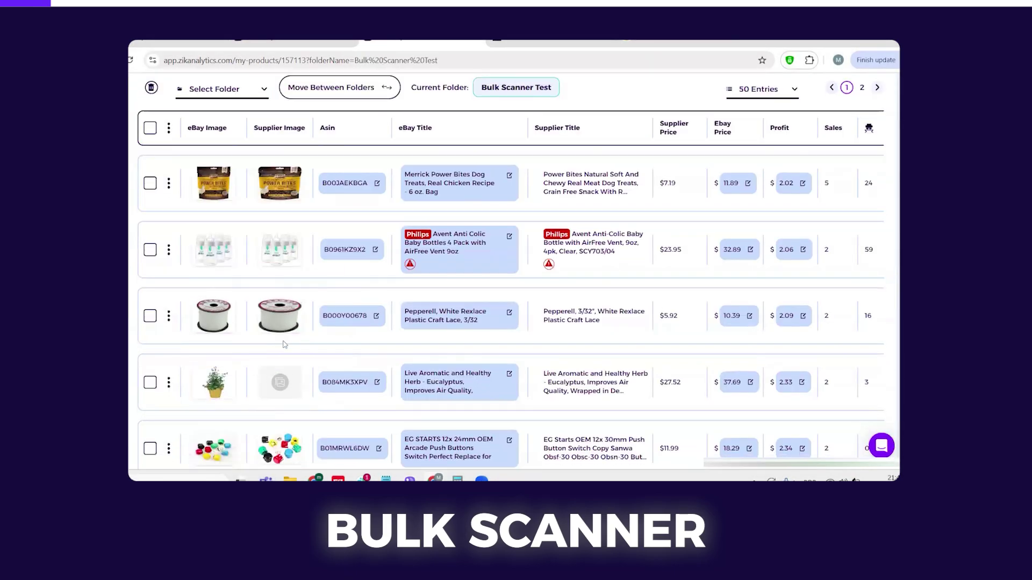
{"action": "scroll", "coordinate": [284, 345], "scroll_direction": "down", "scroll_amount": 2}
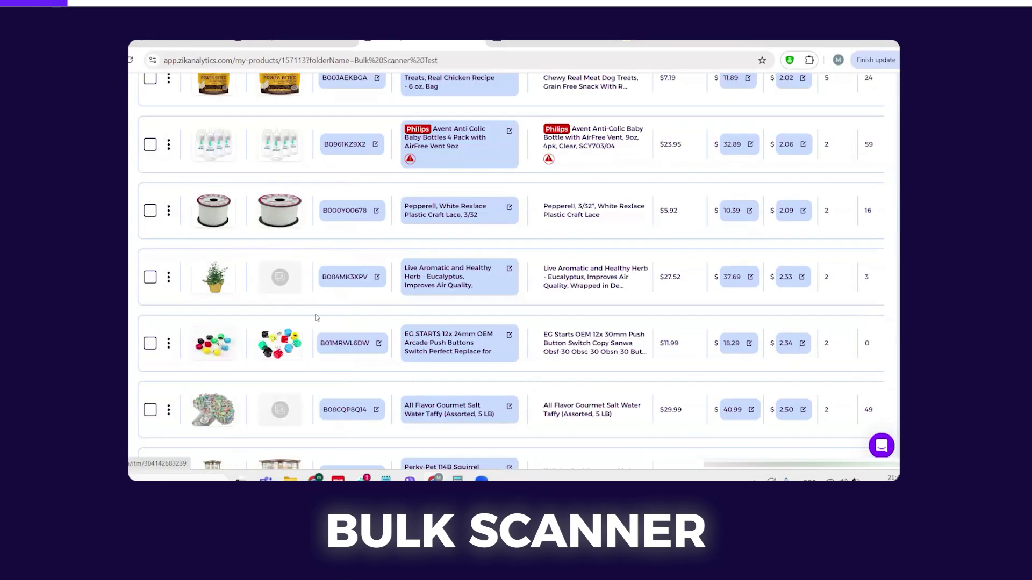
{"action": "scroll", "coordinate": [710, 357], "scroll_direction": "down", "scroll_amount": 2}
{"action": "scroll", "coordinate": [711, 357], "scroll_direction": "down", "scroll_amount": 1}
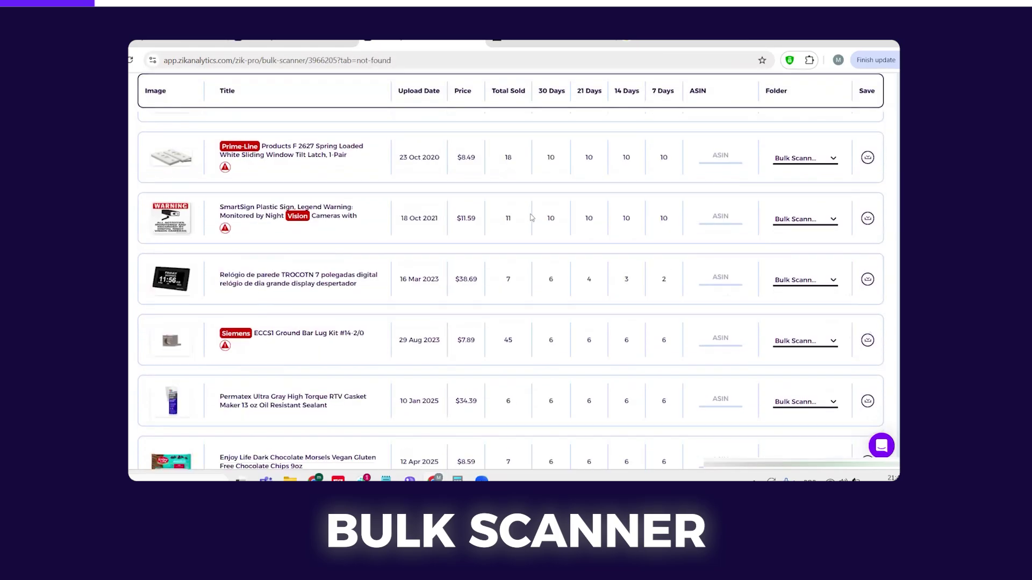
{"action": "scroll", "coordinate": [533, 217], "scroll_direction": "down", "scroll_amount": 3}
{"action": "scroll", "coordinate": [532, 218], "scroll_direction": "down", "scroll_amount": 2}
{"action": "scroll", "coordinate": [532, 218], "scroll_direction": "down", "scroll_amount": 2}
{"action": "scroll", "coordinate": [537, 216], "scroll_direction": "down", "scroll_amount": 3}
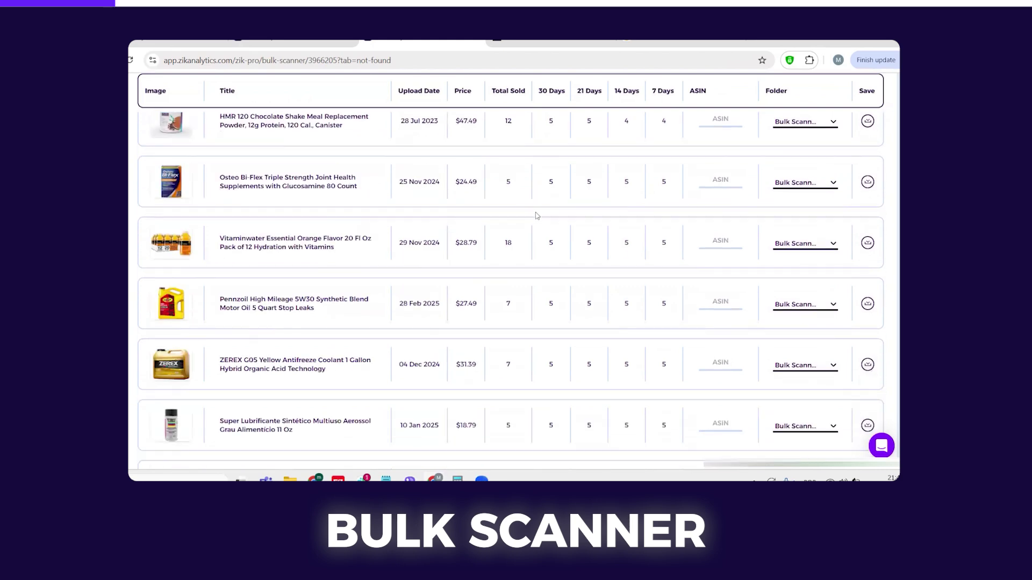
{"action": "scroll", "coordinate": [537, 216], "scroll_direction": "down", "scroll_amount": 3}
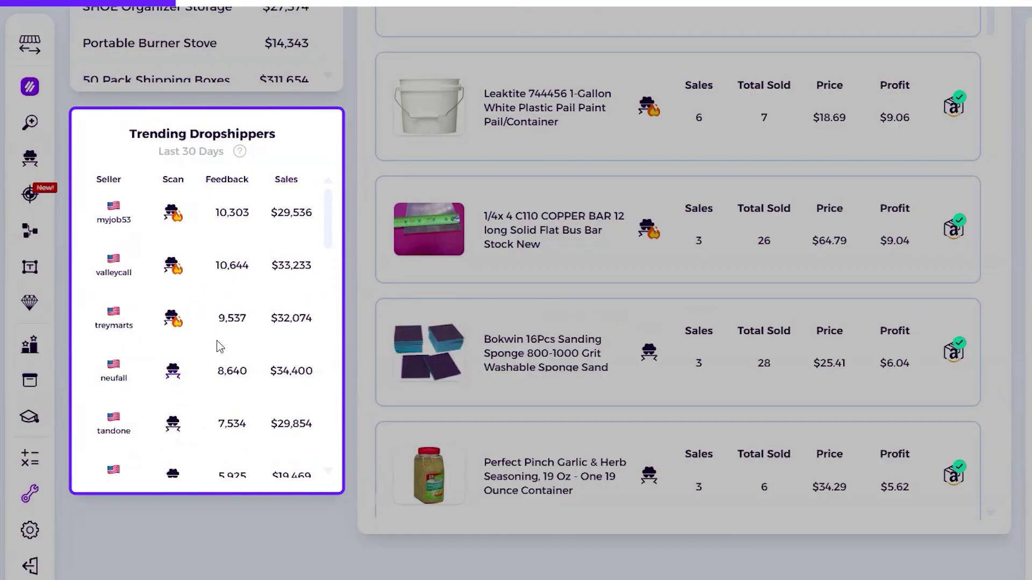
{"action": "scroll", "coordinate": [223, 344], "scroll_direction": "down", "scroll_amount": 3}
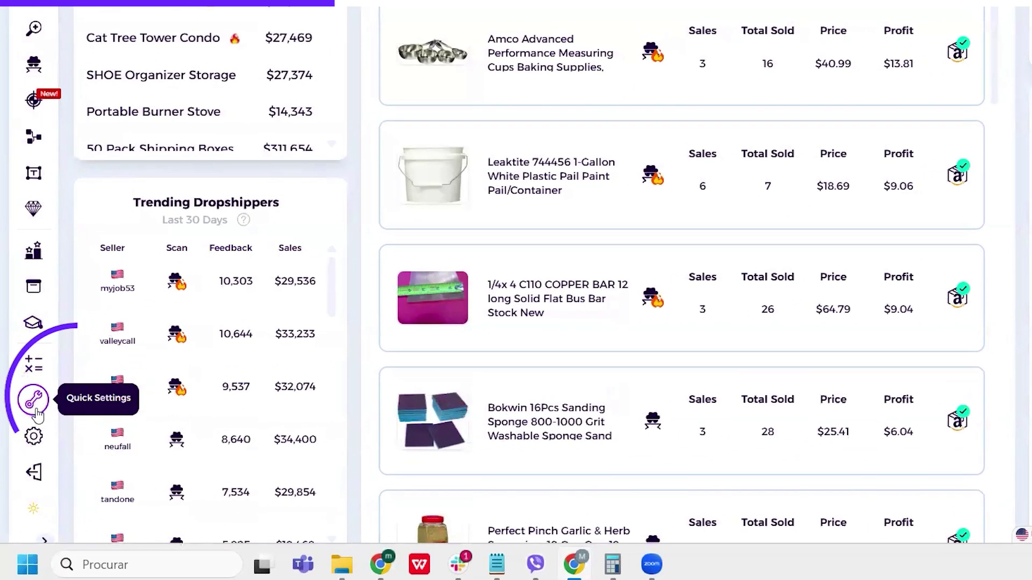
- Apply Quick Settings: eBay, United States shipping, amazon.com source, 20% break-even
{"action": "left_click", "coordinate": [35, 401]}
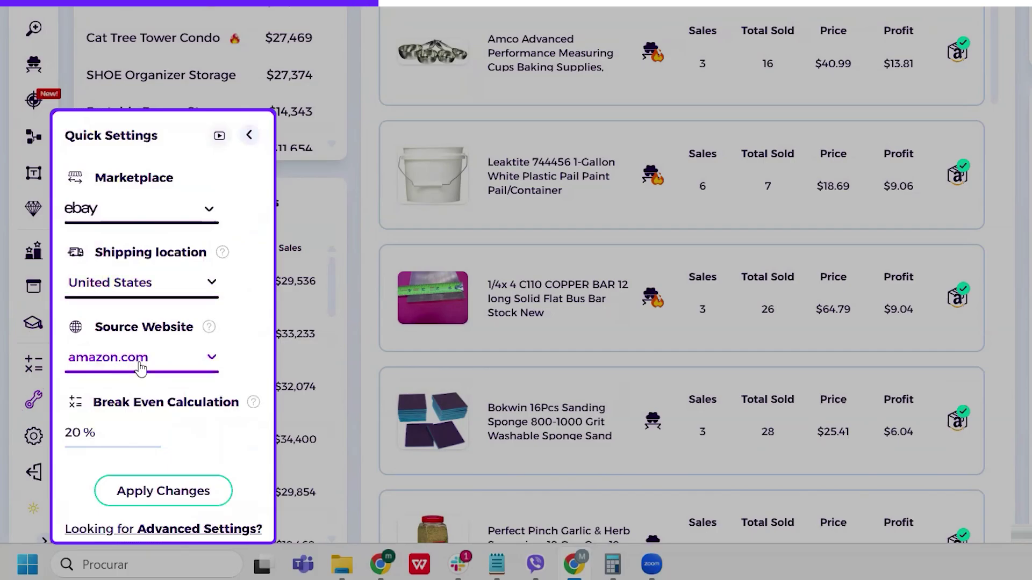
{"action": "scroll", "coordinate": [241, 355], "scroll_direction": "down", "scroll_amount": 1}
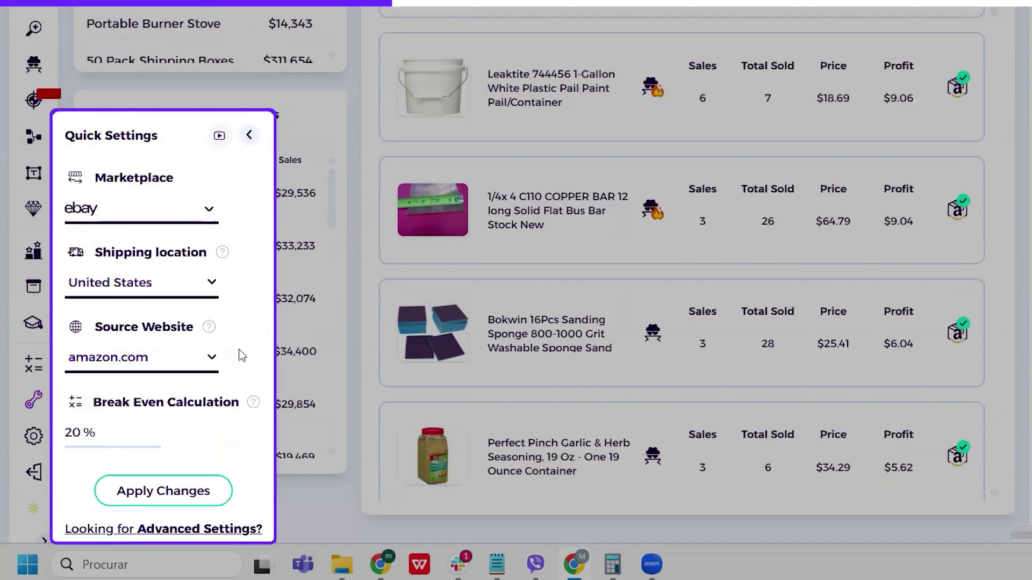
{"action": "left_click", "coordinate": [163, 491]}
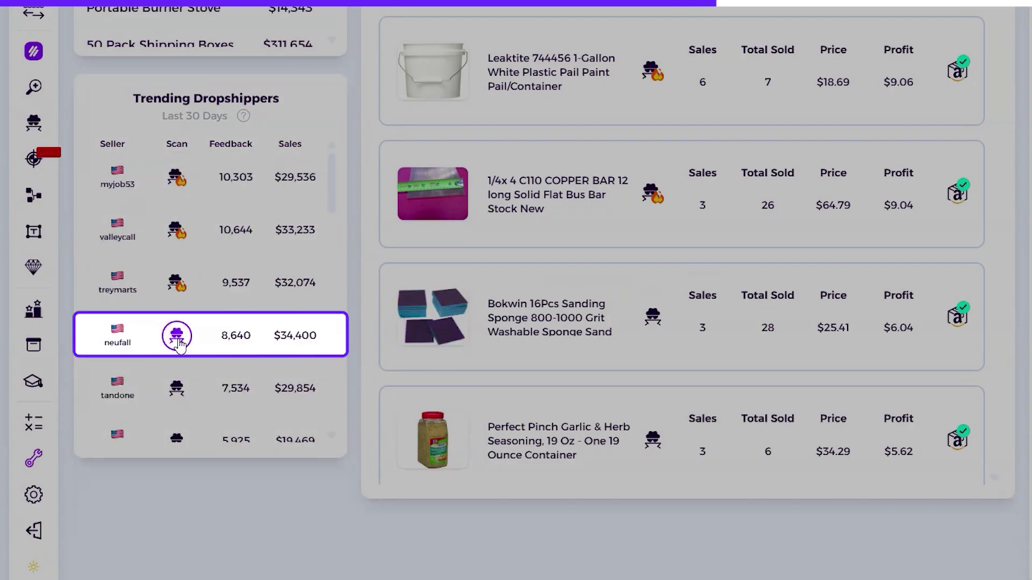
{"action": "right_click", "coordinate": [179, 341]}
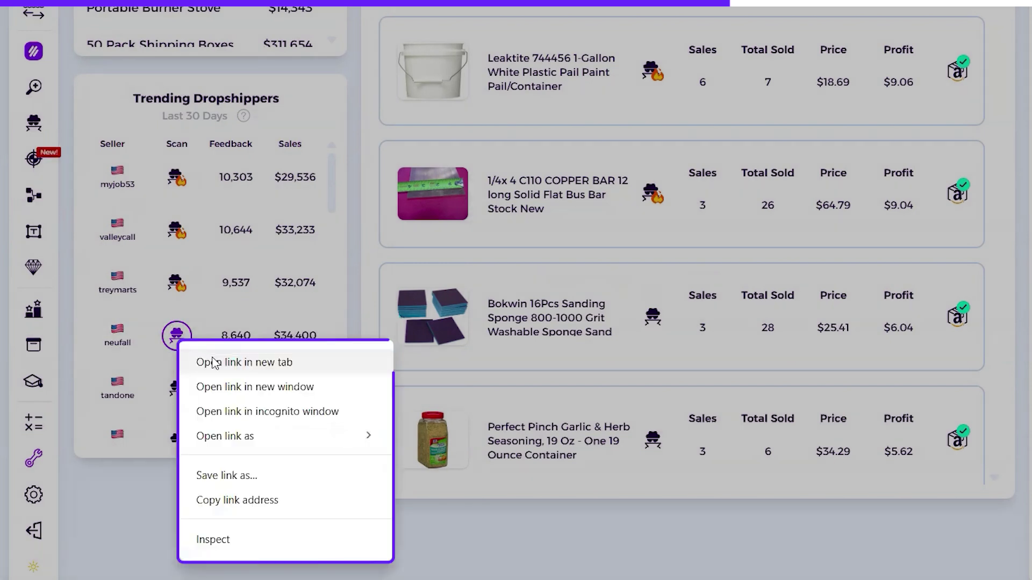
{"action": "left_click", "coordinate": [215, 363]}
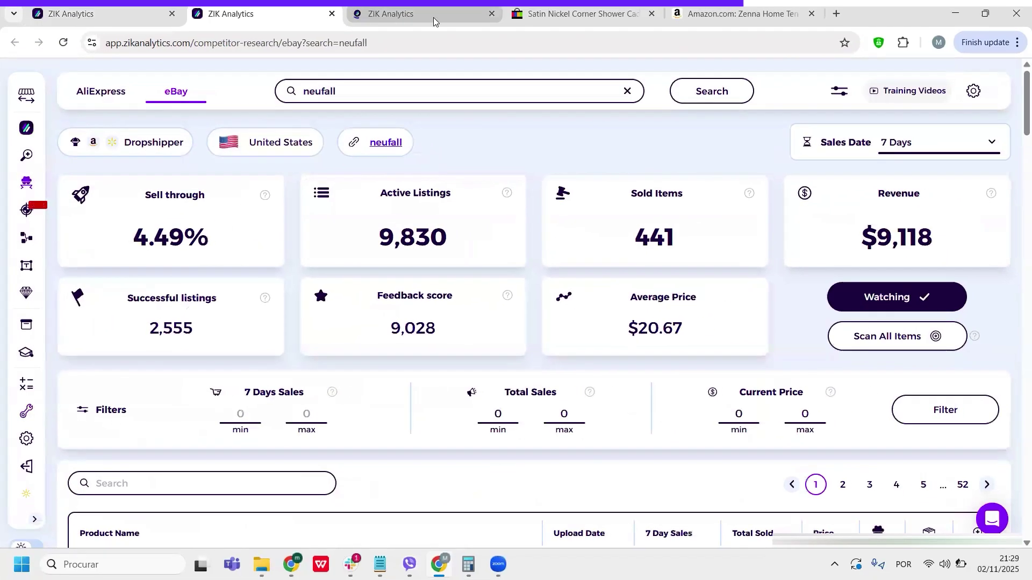
{"action": "left_click", "coordinate": [433, 13]}
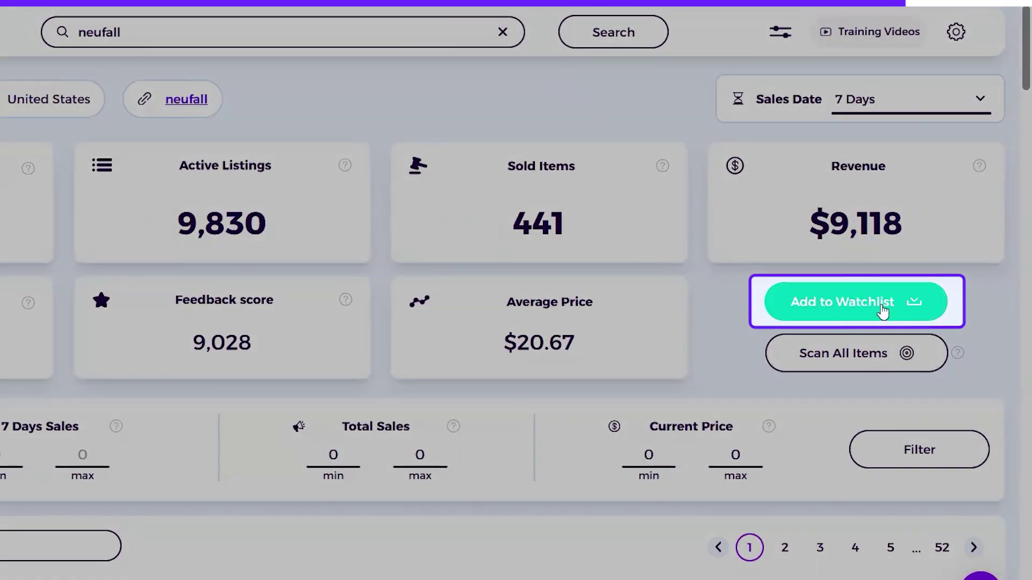
- Add seller neufall to the competitor watchlist
{"action": "left_click", "coordinate": [883, 310]}
{"action": "type", "text": "Great Seller Great Profit Margins"}
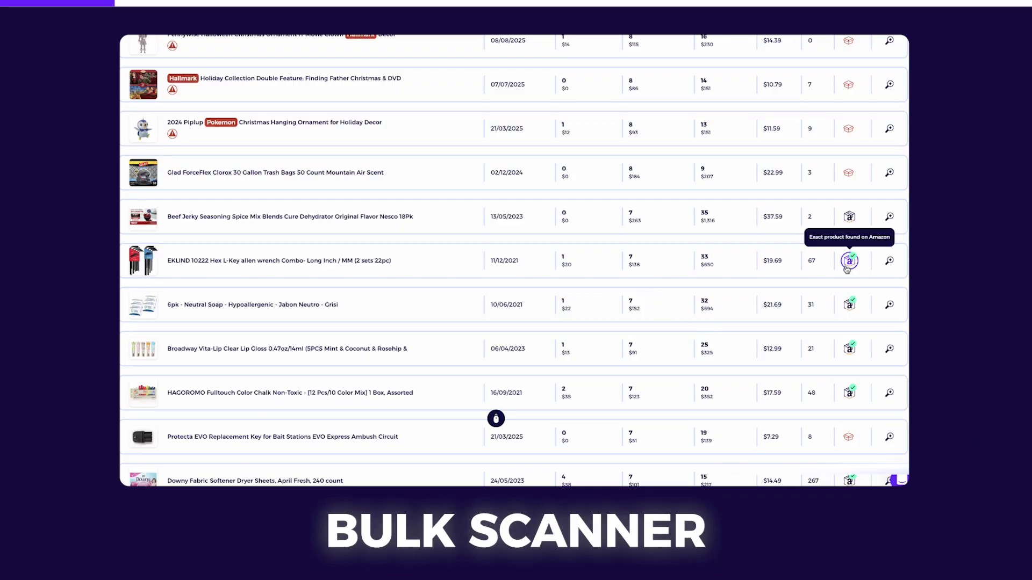
- Check the exact Amazon match for the EKLIND scan result
{"action": "left_click", "coordinate": [846, 266]}
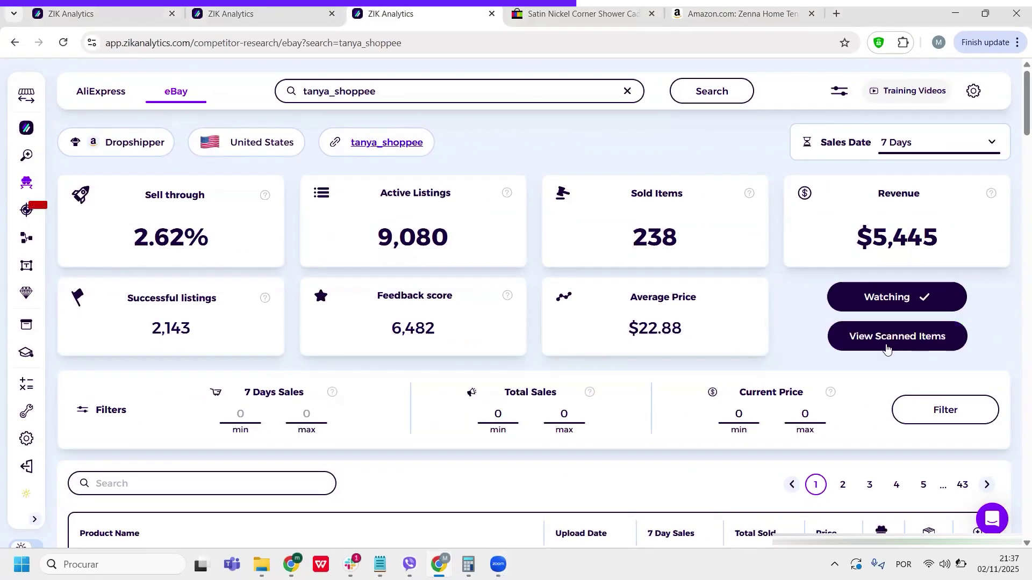
{"action": "left_click", "coordinate": [887, 342]}
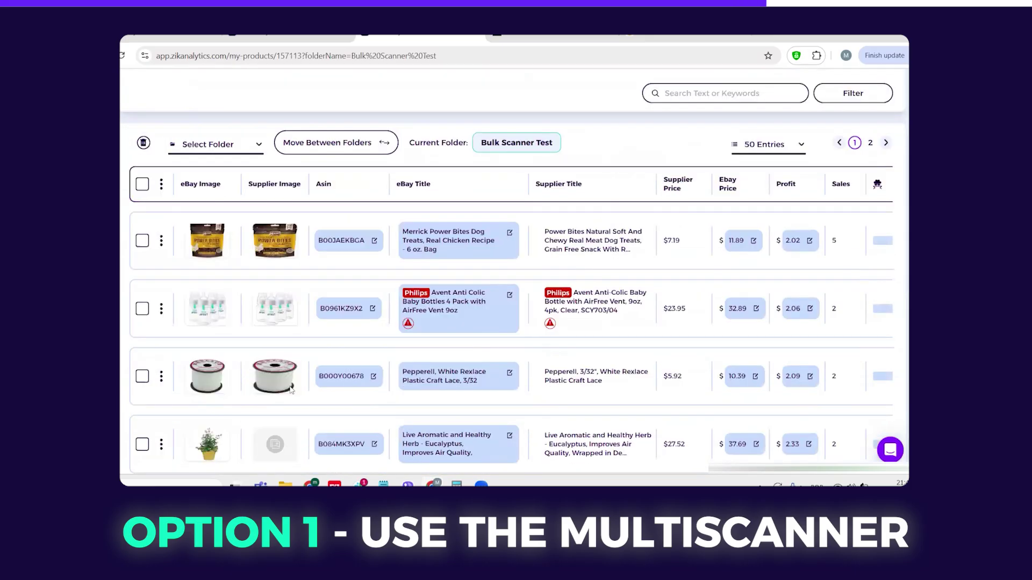
{"action": "scroll", "coordinate": [484, 306], "scroll_direction": "down", "scroll_amount": 1}
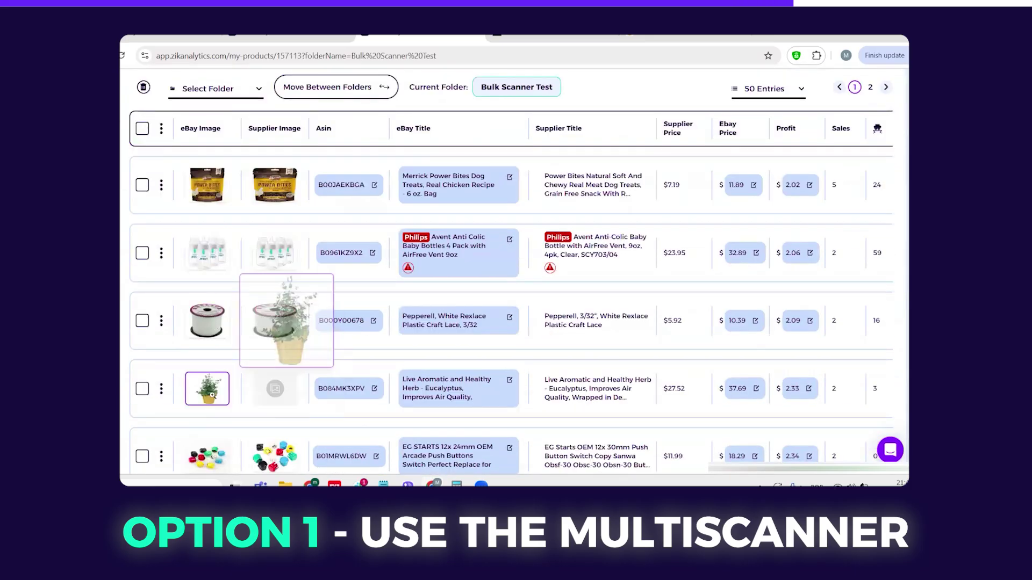
{"action": "scroll", "coordinate": [241, 339], "scroll_direction": "down", "scroll_amount": 2}
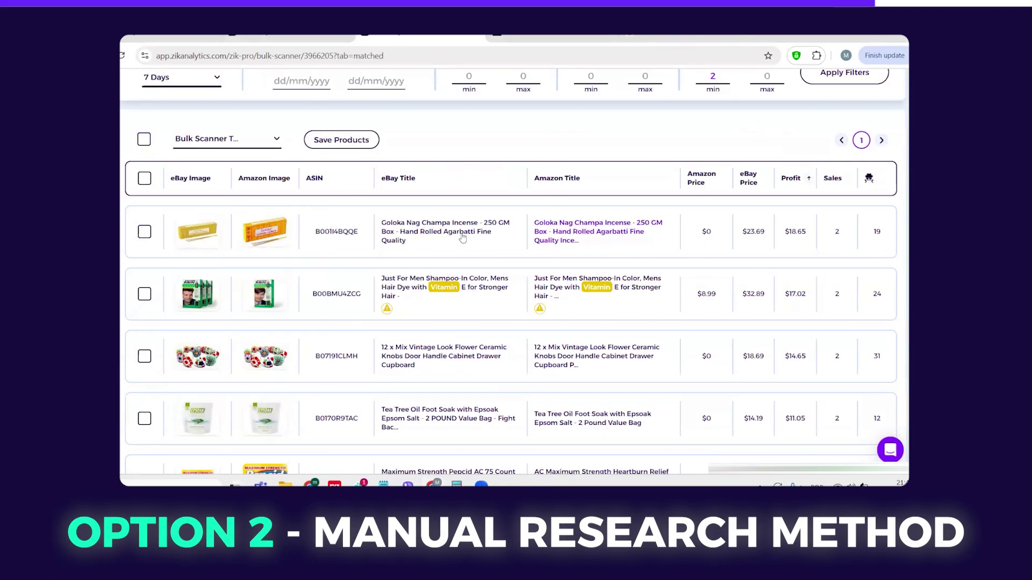
{"action": "scroll", "coordinate": [396, 255], "scroll_direction": "down", "scroll_amount": 2}
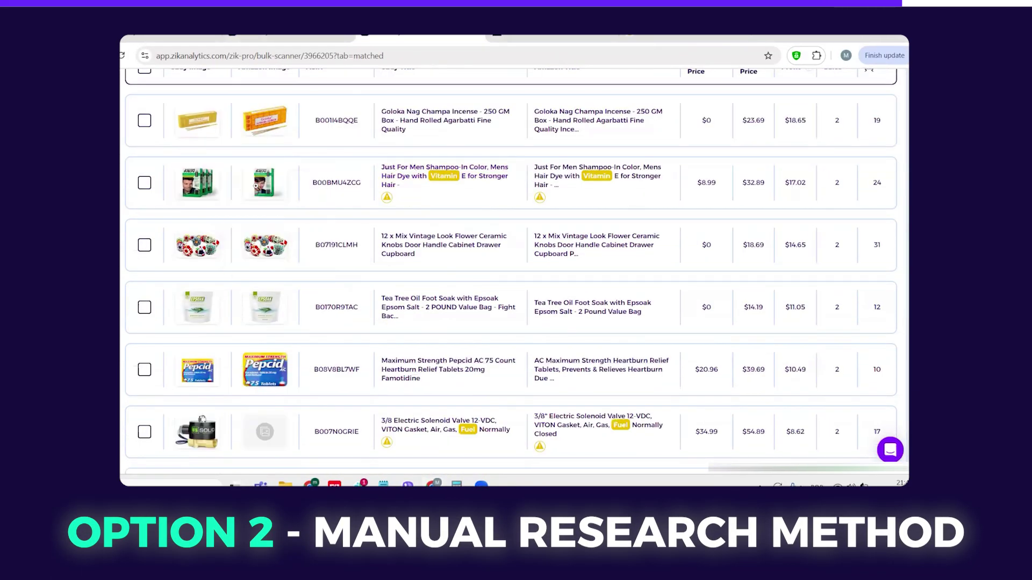
{"action": "scroll", "coordinate": [470, 136], "scroll_direction": "up", "scroll_amount": 5}
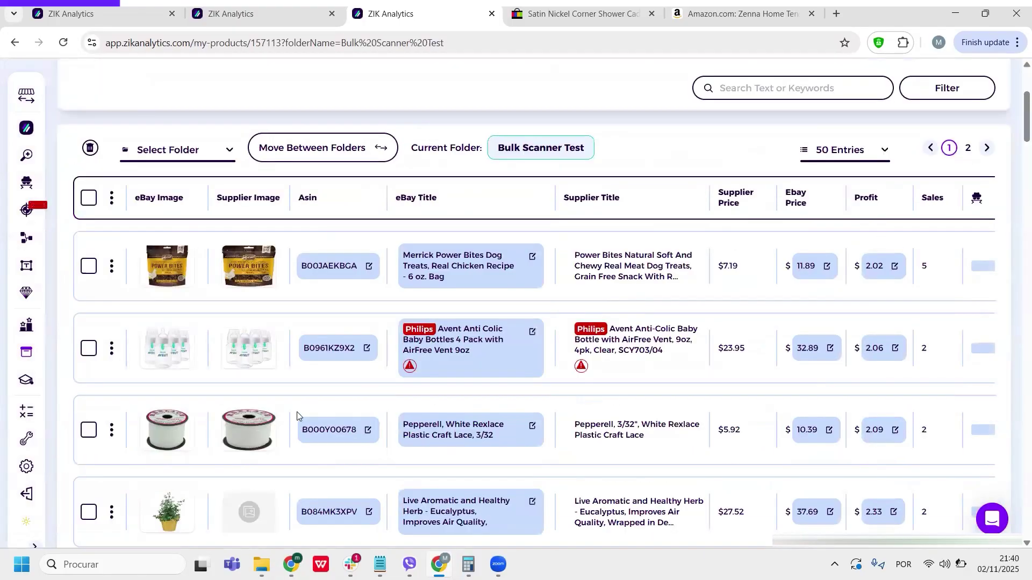
{"action": "scroll", "coordinate": [371, 387], "scroll_direction": "down", "scroll_amount": 1}
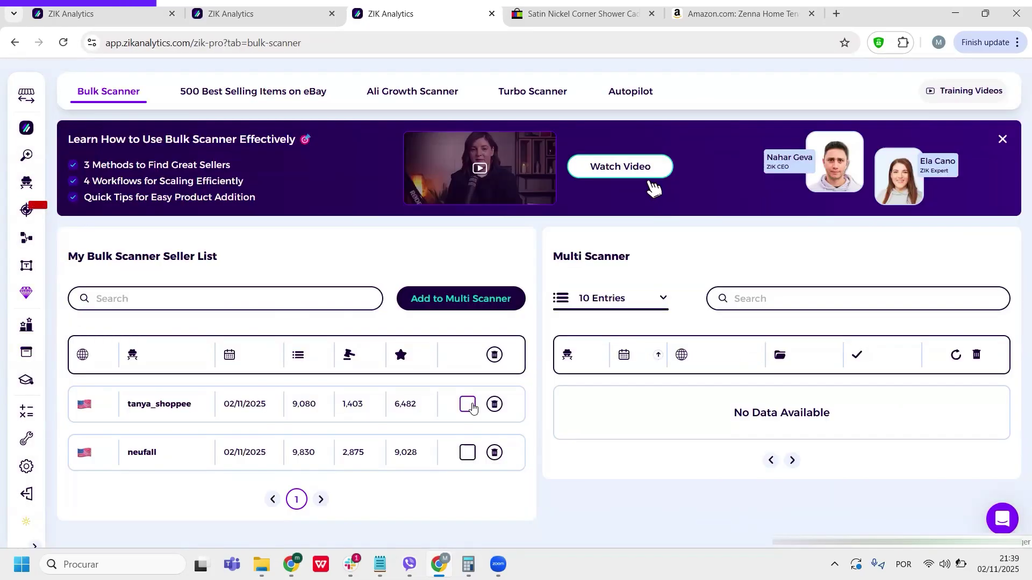
- Select both sellers in My Bulk Scanner Seller List
{"action": "left_click", "coordinate": [467, 404]}
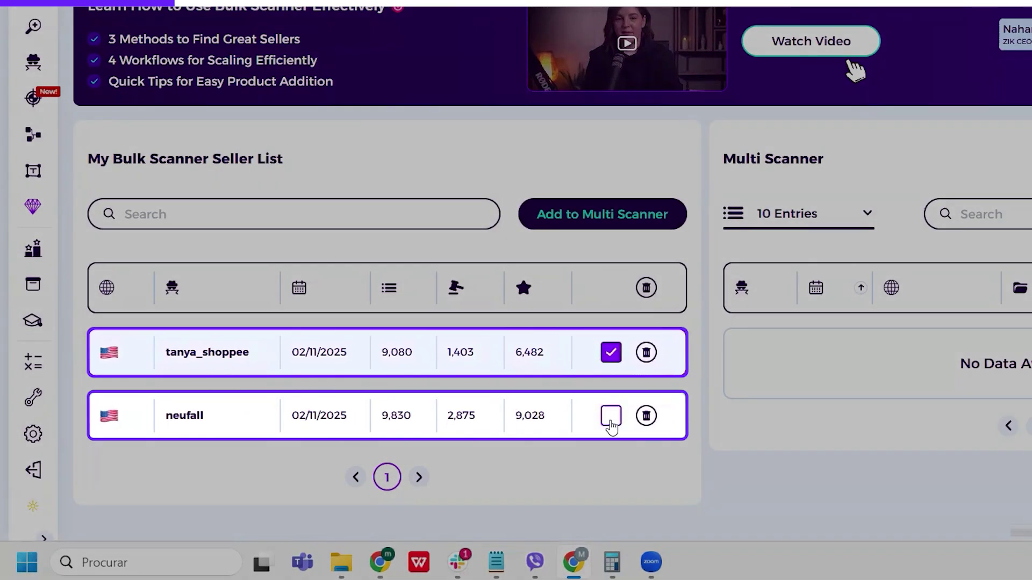
{"action": "left_click", "coordinate": [467, 453]}
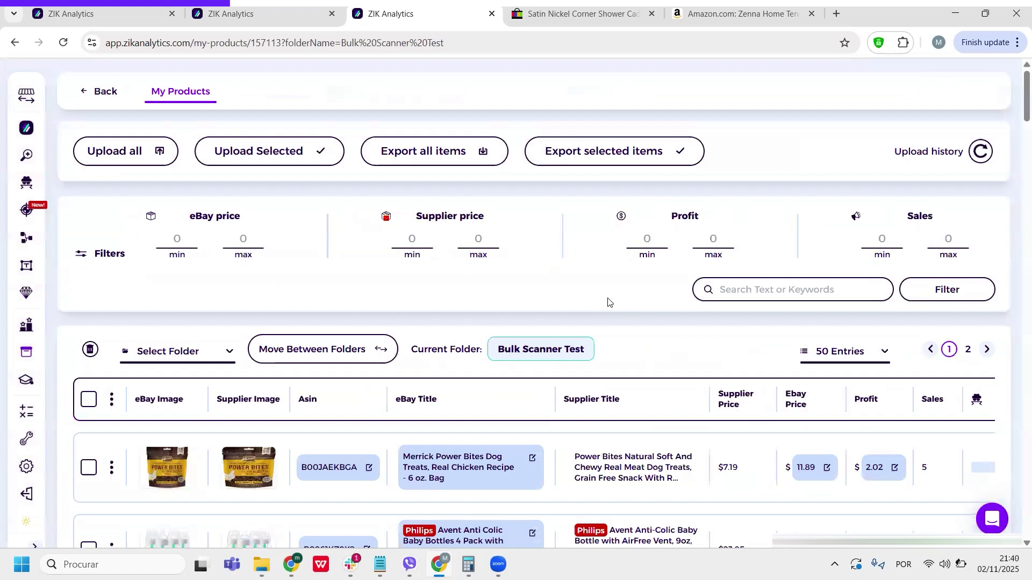
{"action": "scroll", "coordinate": [609, 302], "scroll_direction": "down", "scroll_amount": 3}
{"action": "scroll", "coordinate": [336, 412], "scroll_direction": "down", "scroll_amount": 1}
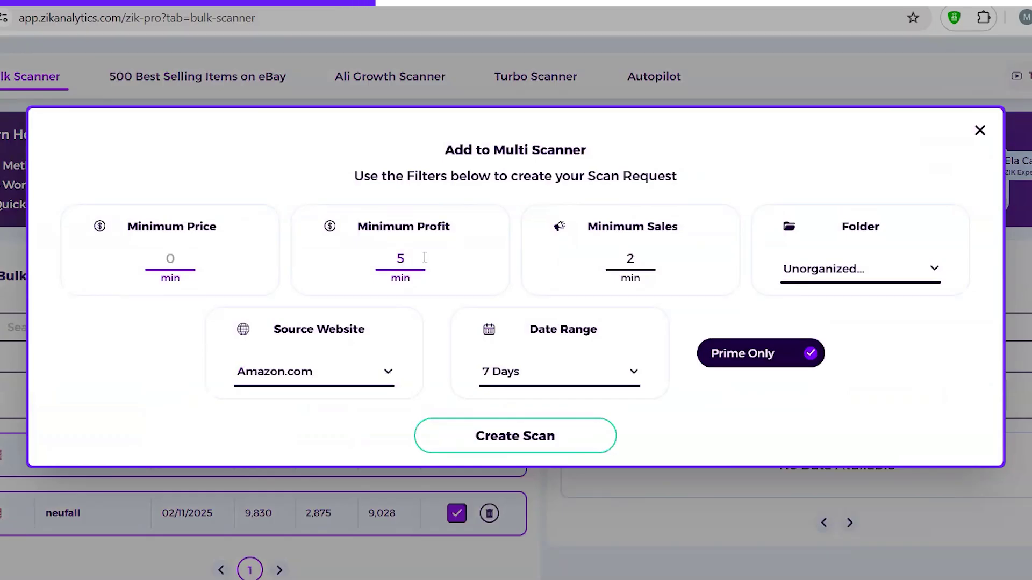
- Create the two-seller multi-scan with minimum profit 2, saving to Bulk Scanner Test
{"action": "left_click", "coordinate": [403, 258]}
{"action": "type", "text": "2"}
{"action": "left_click", "coordinate": [651, 273]}
{"action": "left_click", "coordinate": [534, 379]}
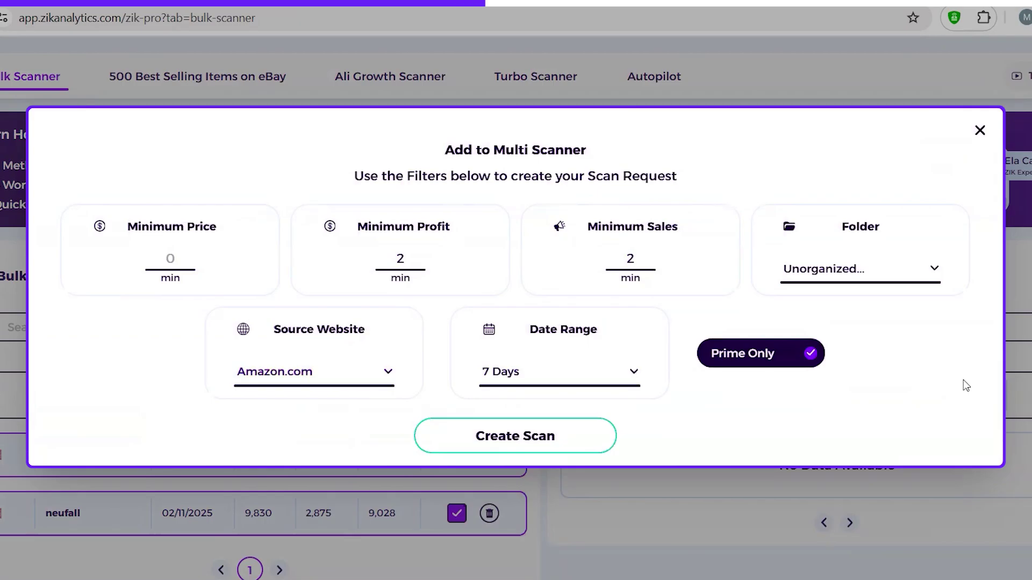
{"action": "left_click", "coordinate": [887, 269]}
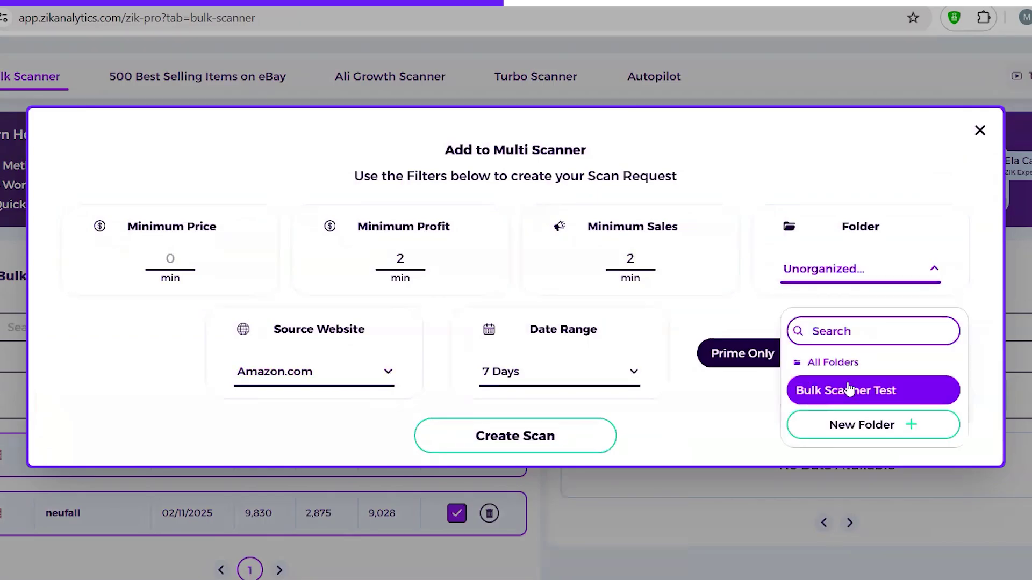
{"action": "left_click", "coordinate": [884, 398]}
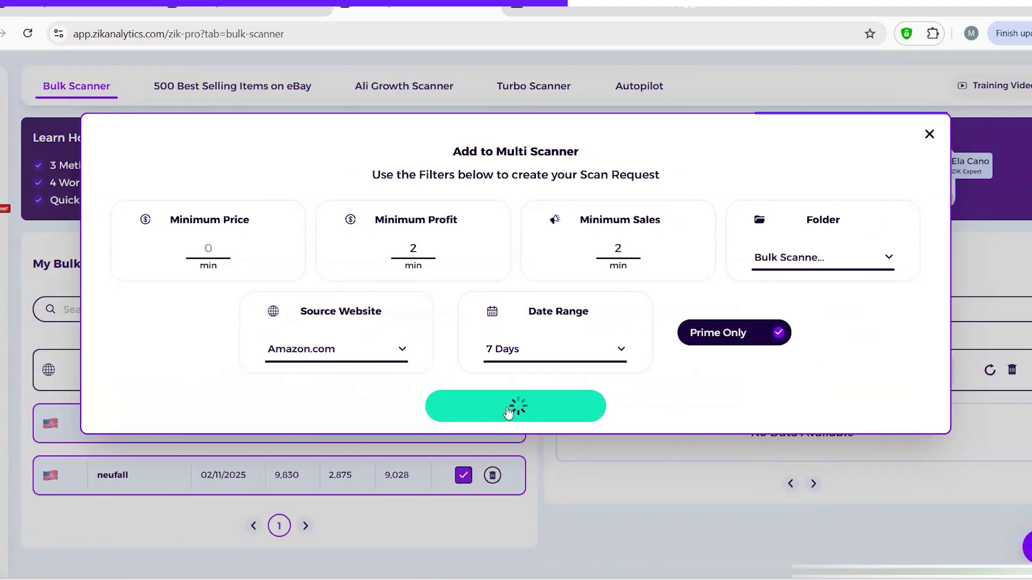
{"action": "left_click", "coordinate": [501, 439]}
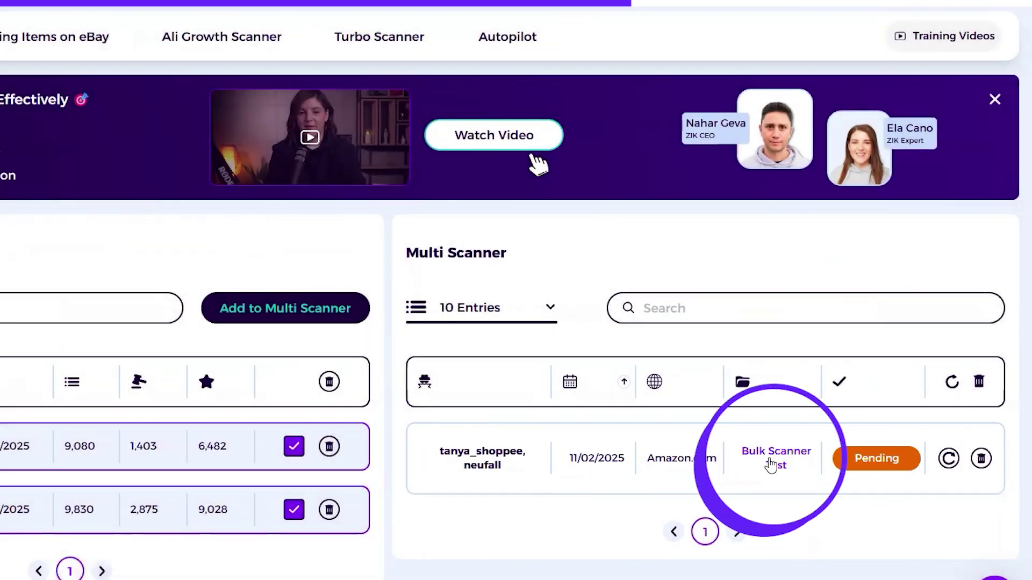
- Open the Bulk Scanner Test folder from the Multi Scanner row
{"action": "left_click", "coordinate": [772, 459]}
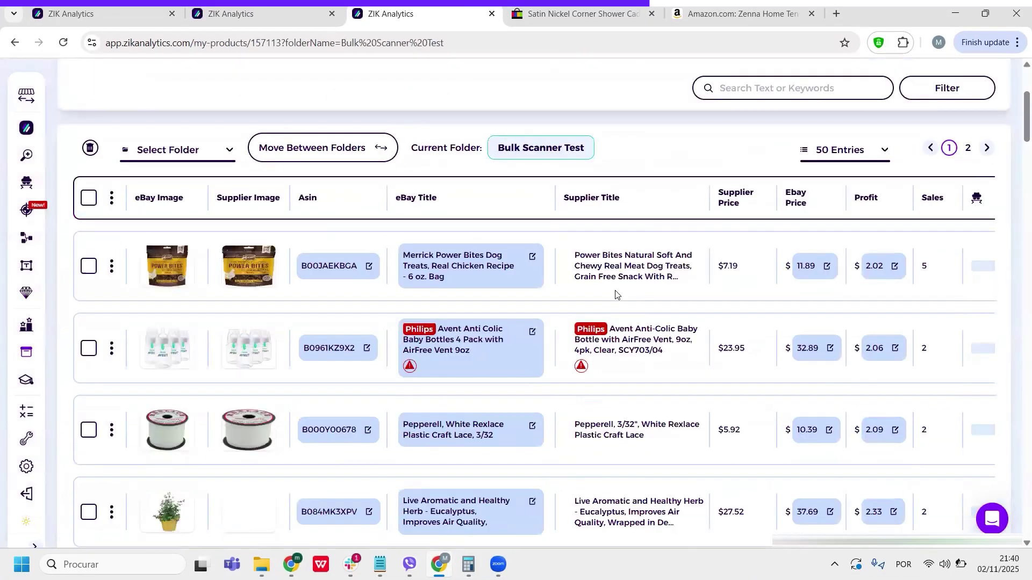
{"action": "scroll", "coordinate": [298, 416], "scroll_direction": "down", "scroll_amount": 1}
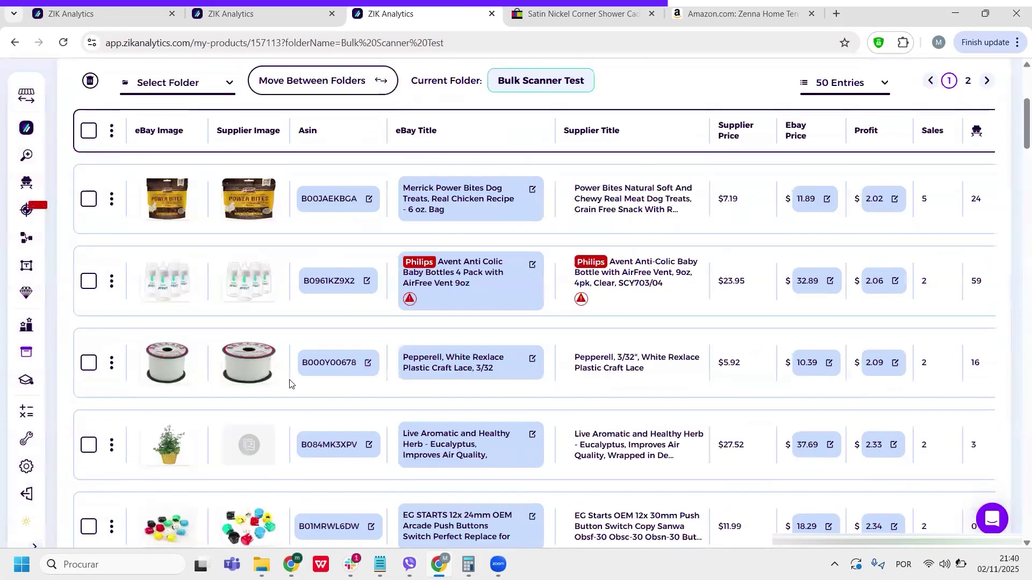
{"action": "scroll", "coordinate": [234, 386], "scroll_direction": "down", "scroll_amount": 2}
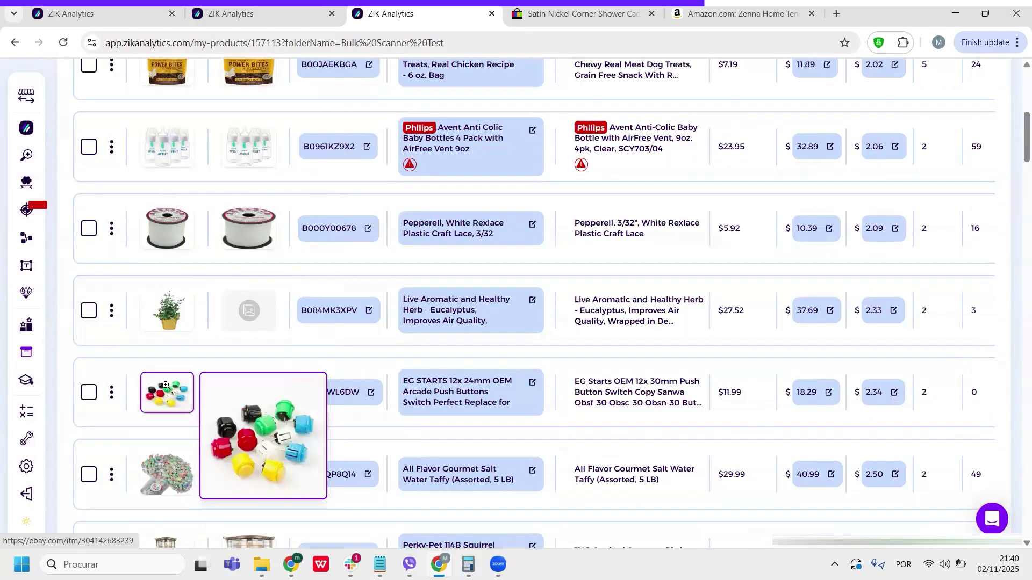
{"action": "scroll", "coordinate": [516, 363], "scroll_direction": "down", "scroll_amount": 5}
{"action": "scroll", "coordinate": [507, 363], "scroll_direction": "down", "scroll_amount": 1}
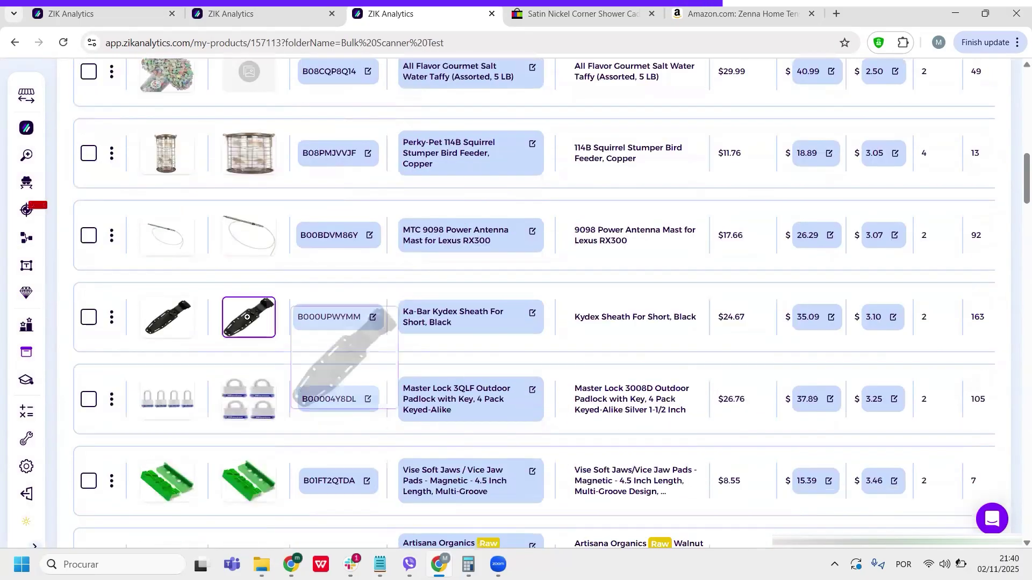
{"action": "scroll", "coordinate": [516, 299], "scroll_direction": "up", "scroll_amount": 5}
{"action": "scroll", "coordinate": [458, 304], "scroll_direction": "up", "scroll_amount": 5}
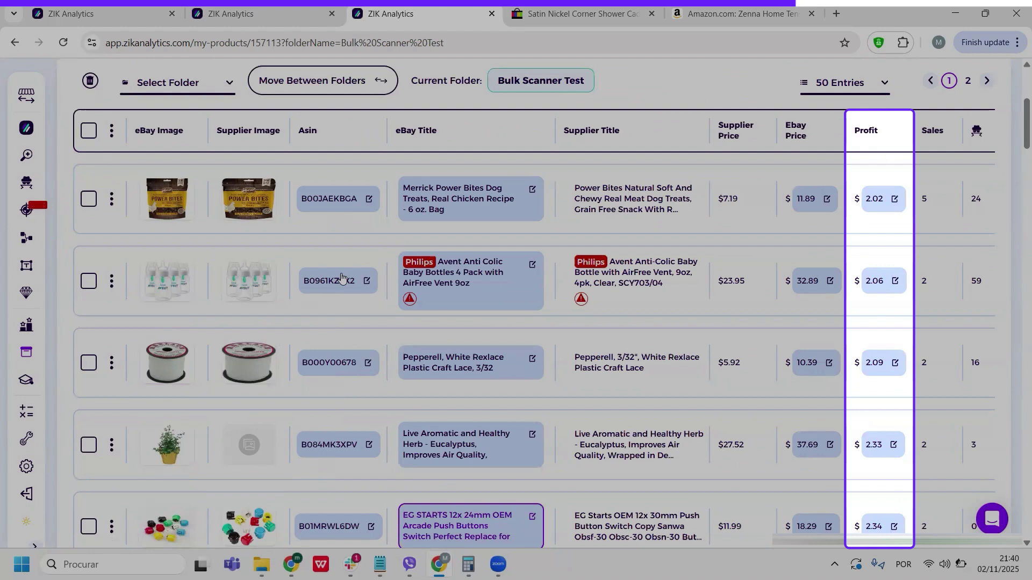
{"action": "scroll", "coordinate": [610, 301], "scroll_direction": "up", "scroll_amount": 5}
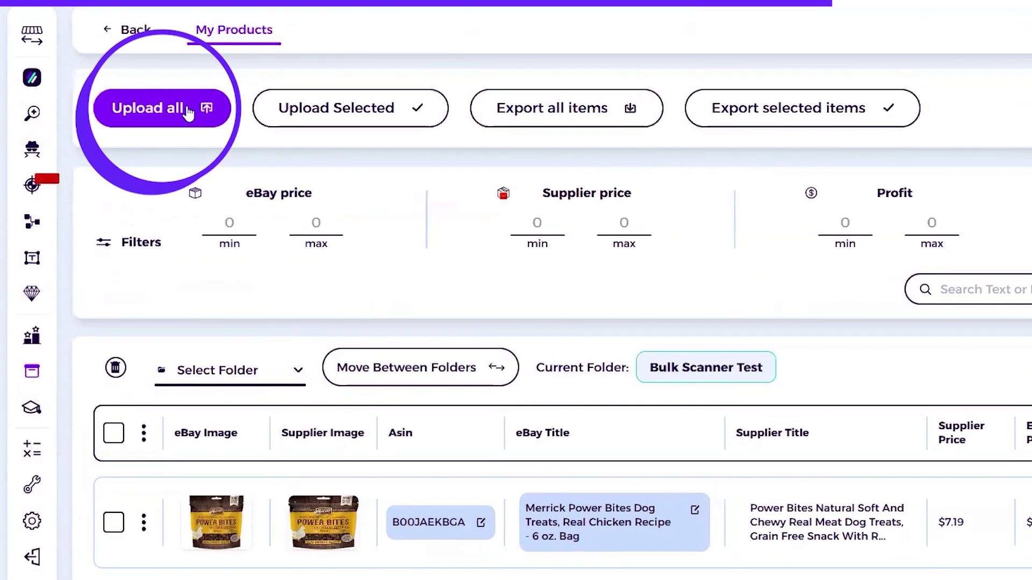
- Set up Upload all, trying a store, and exclude VeRO brands and restricted keywords
{"action": "left_click", "coordinate": [189, 111]}
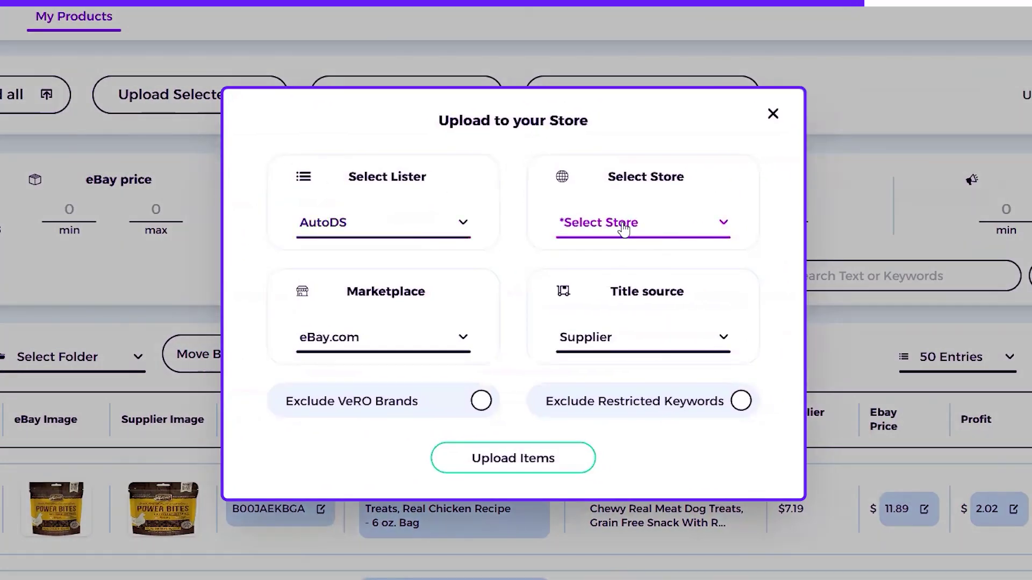
{"action": "left_click", "coordinate": [623, 226]}
{"action": "left_click", "coordinate": [457, 342]}
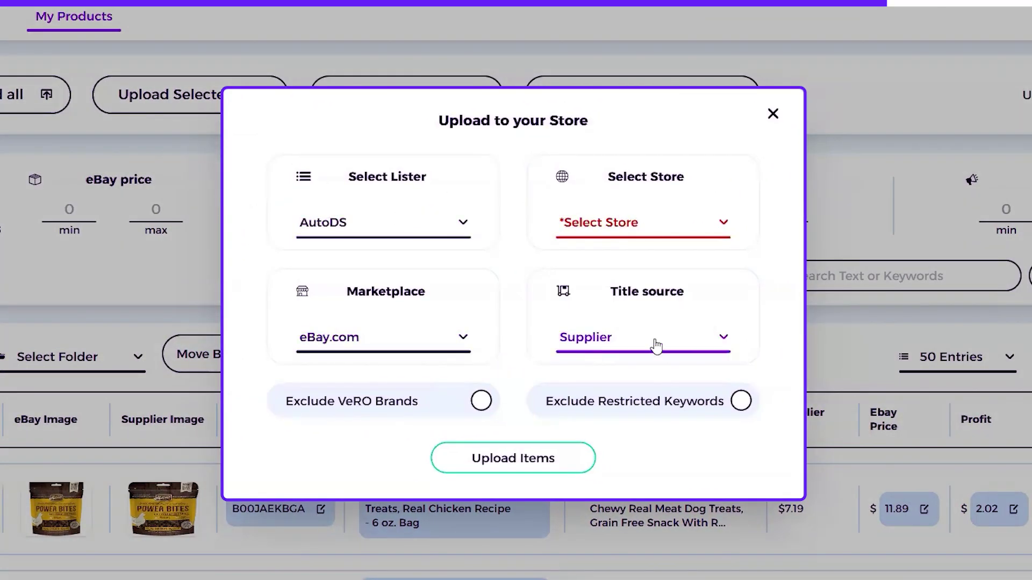
{"action": "left_click", "coordinate": [480, 401]}
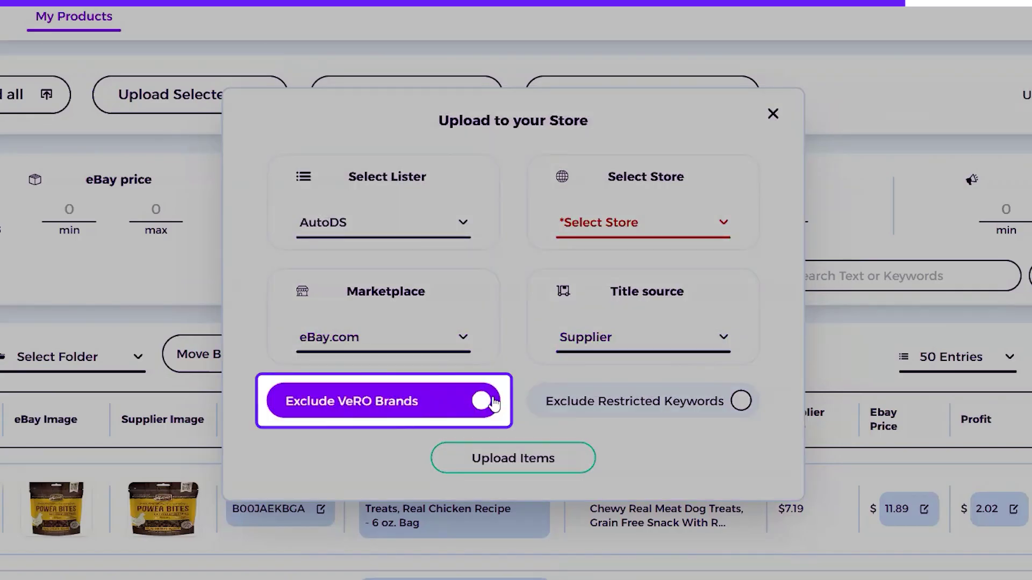
{"action": "left_click", "coordinate": [483, 402]}
{"action": "left_click", "coordinate": [741, 401]}
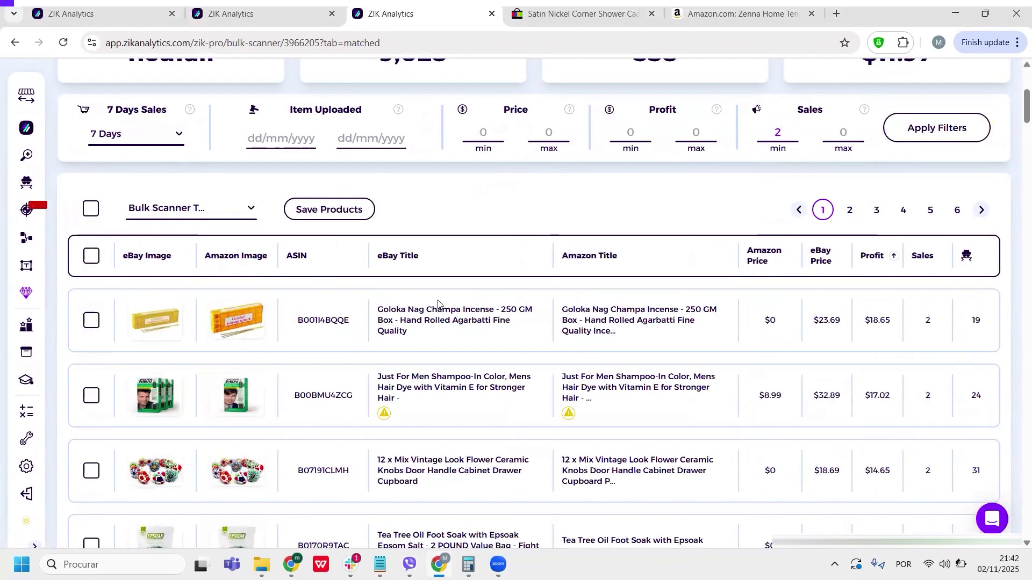
{"action": "mouse_move", "coordinate": [236, 121]}
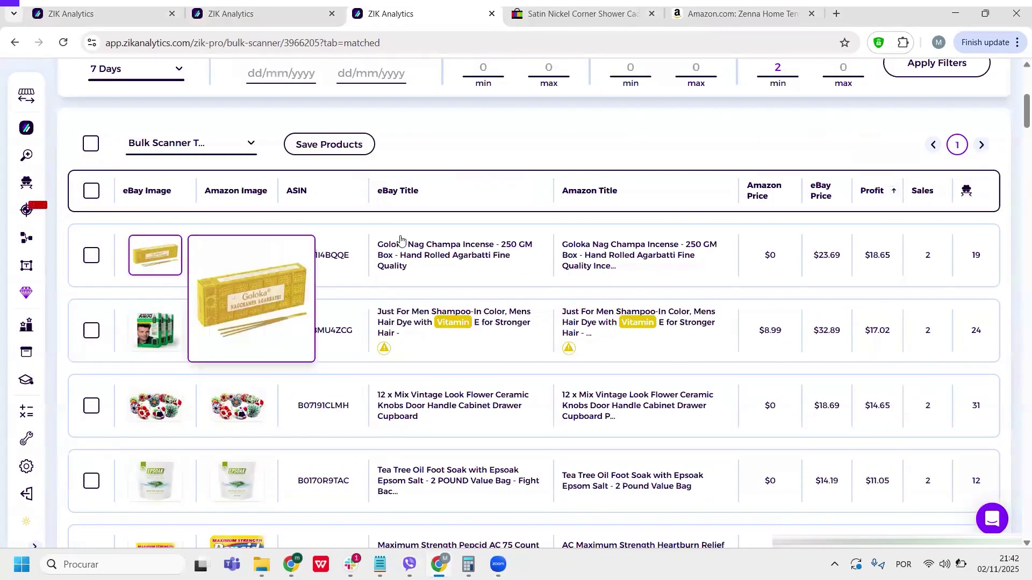
{"action": "scroll", "coordinate": [600, 248], "scroll_direction": "down", "scroll_amount": 2}
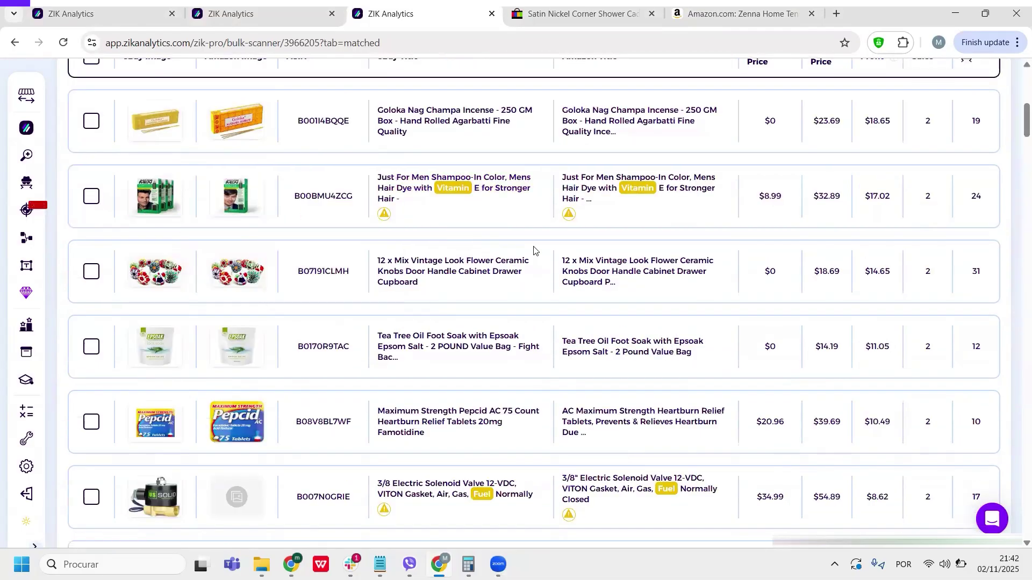
{"action": "scroll", "coordinate": [523, 239], "scroll_direction": "up", "scroll_amount": 2}
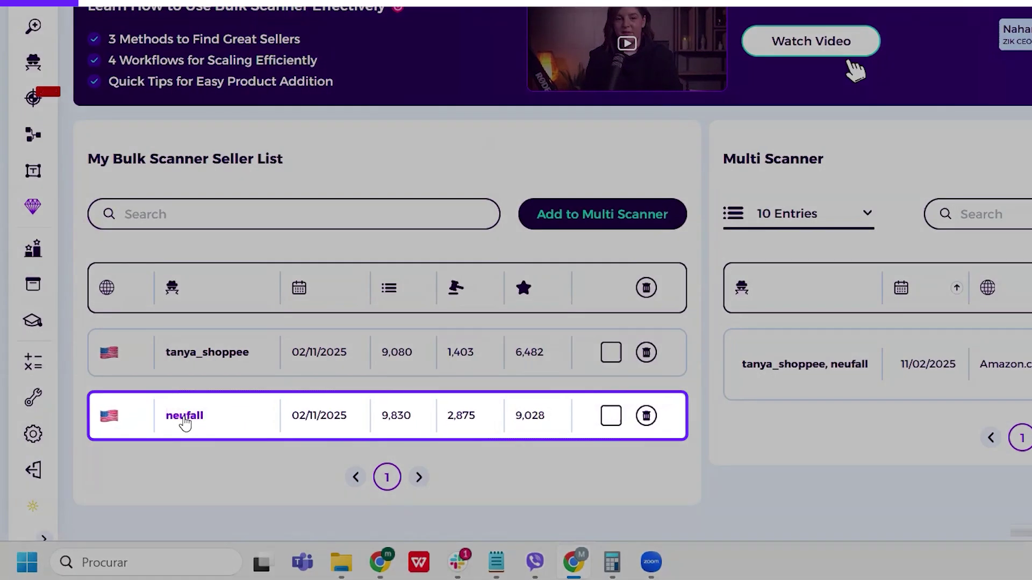
- Open Neufall's matched product results and view their Similar Items matches
{"action": "left_click", "coordinate": [184, 416]}
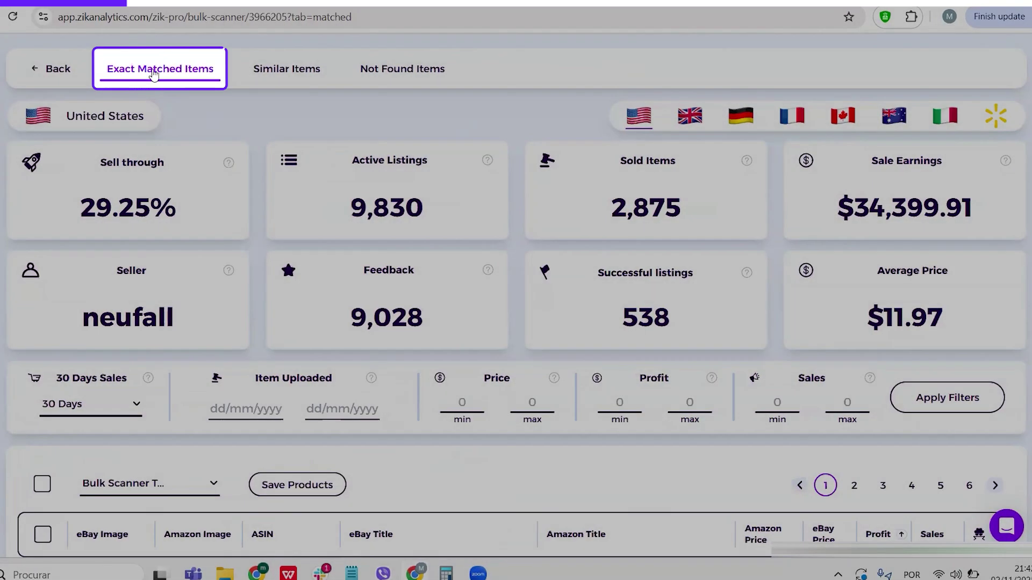
{"action": "scroll", "coordinate": [383, 297], "scroll_direction": "down", "scroll_amount": 5}
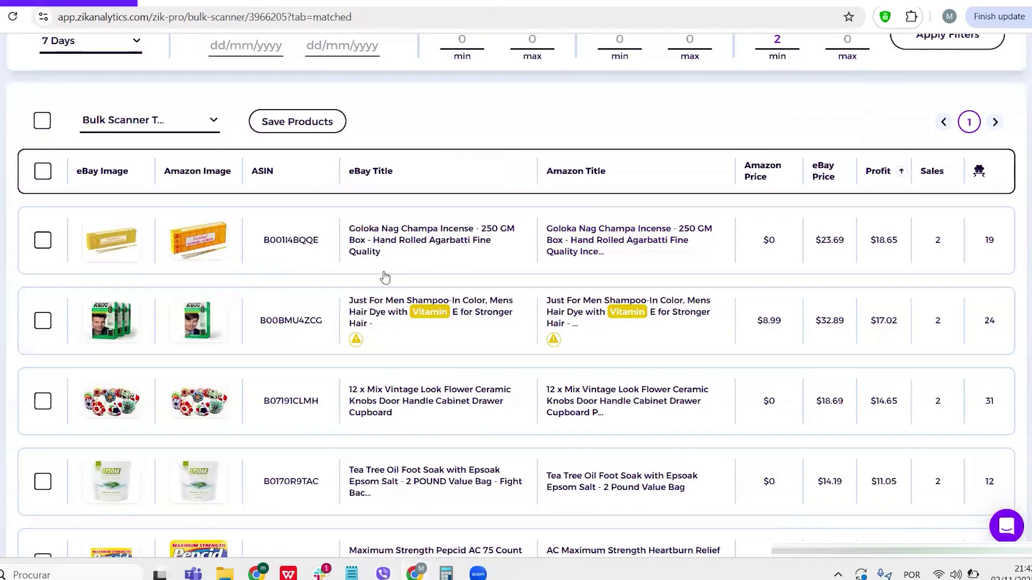
{"action": "scroll", "coordinate": [585, 239], "scroll_direction": "down", "scroll_amount": 2}
{"action": "mouse_move", "coordinate": [198, 181]}
{"action": "left_click", "coordinate": [287, 69]}
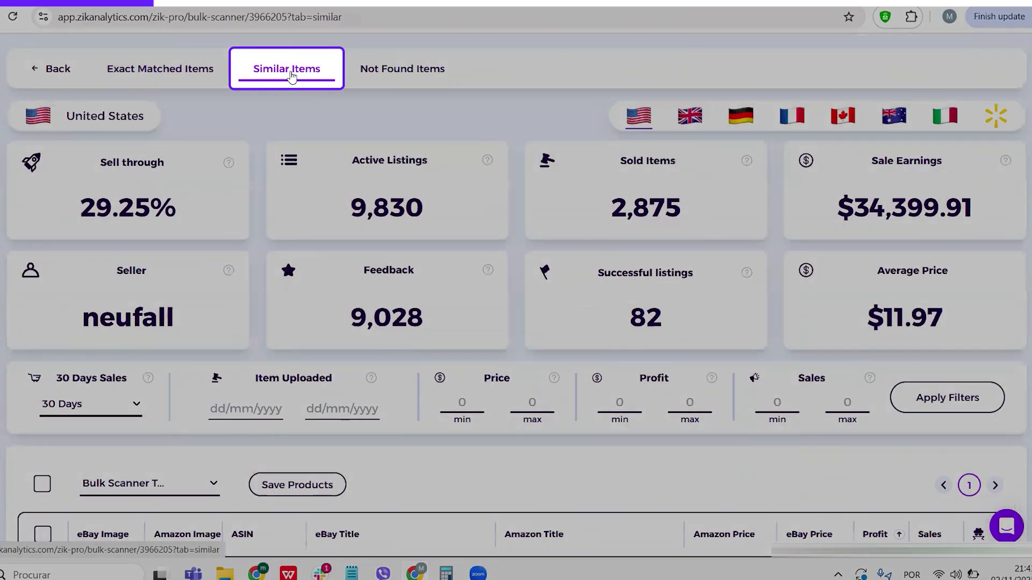
{"action": "scroll", "coordinate": [484, 161], "scroll_direction": "down", "scroll_amount": 2}
{"action": "scroll", "coordinate": [484, 162], "scroll_direction": "down", "scroll_amount": 3}
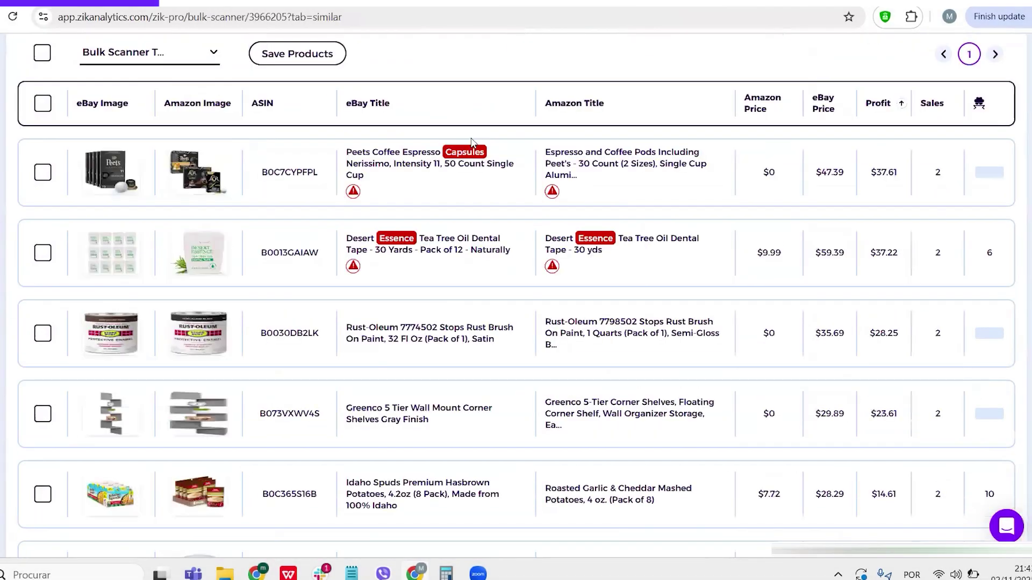
{"action": "scroll", "coordinate": [483, 161], "scroll_direction": "down", "scroll_amount": 3}
{"action": "scroll", "coordinate": [403, 243], "scroll_direction": "down", "scroll_amount": 1}
{"action": "scroll", "coordinate": [397, 120], "scroll_direction": "up", "scroll_amount": 8}
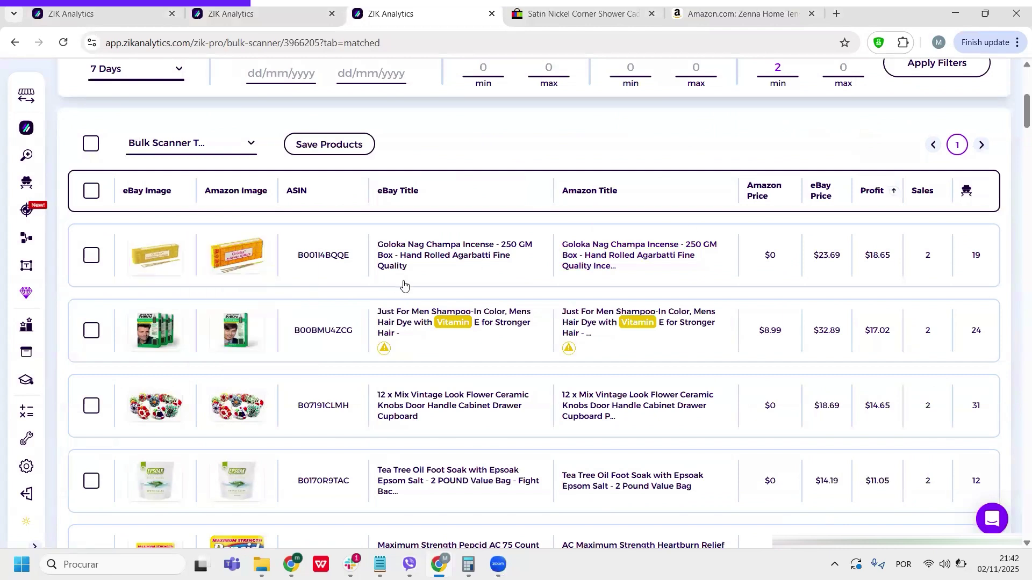
{"action": "scroll", "coordinate": [405, 285], "scroll_direction": "down", "scroll_amount": 2}
{"action": "mouse_move", "coordinate": [155, 196]}
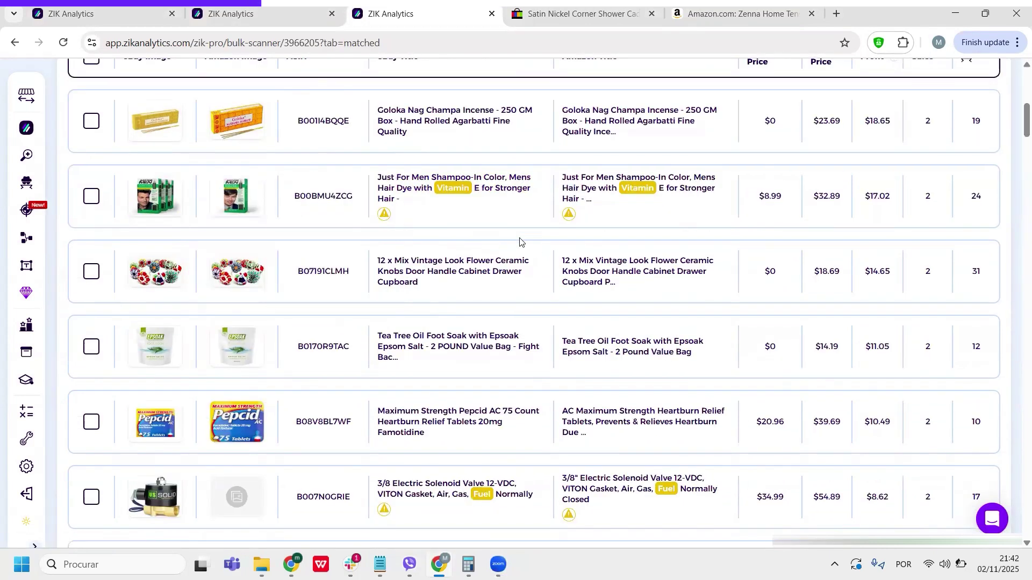
{"action": "mouse_move", "coordinate": [154, 330]}
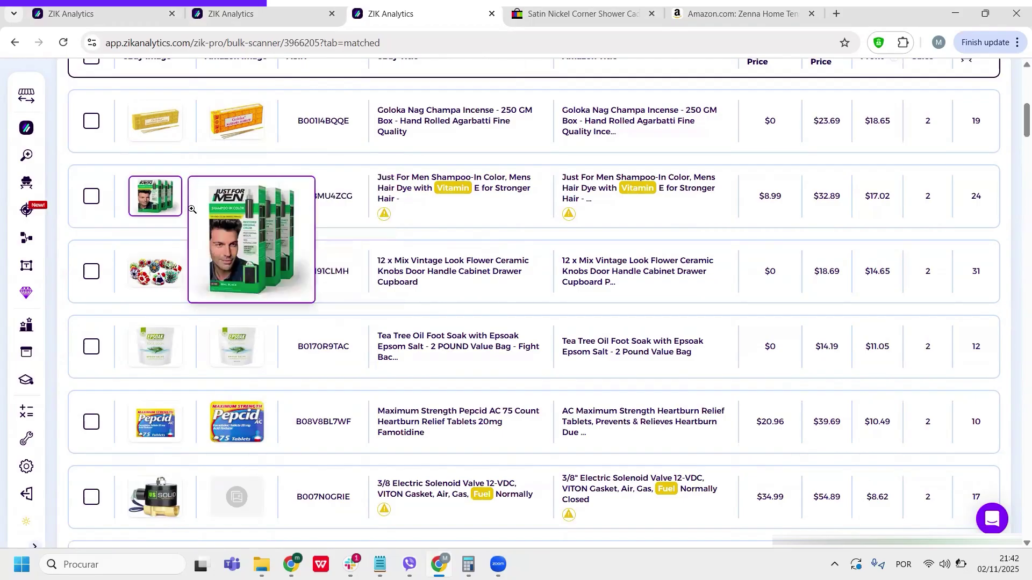
{"action": "scroll", "coordinate": [291, 242], "scroll_direction": "down", "scroll_amount": 3}
{"action": "scroll", "coordinate": [291, 242], "scroll_direction": "up", "scroll_amount": 10}
- Show Neufall's similar items in the scan results
{"action": "left_click", "coordinate": [319, 92]}
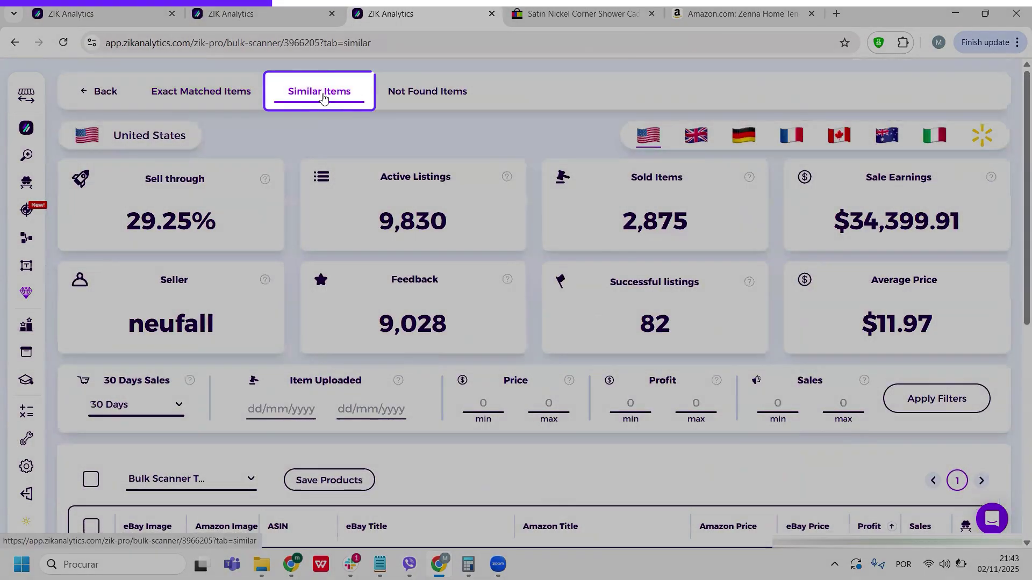
{"action": "scroll", "coordinate": [461, 148], "scroll_direction": "down", "scroll_amount": 1}
{"action": "scroll", "coordinate": [492, 158], "scroll_direction": "down", "scroll_amount": 5}
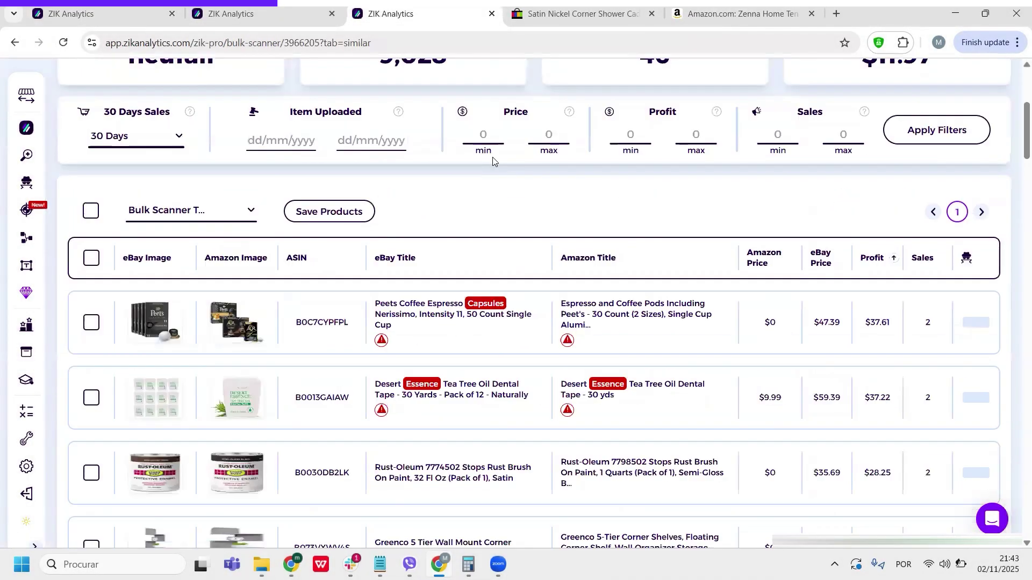
{"action": "scroll", "coordinate": [493, 158], "scroll_direction": "down", "scroll_amount": 3}
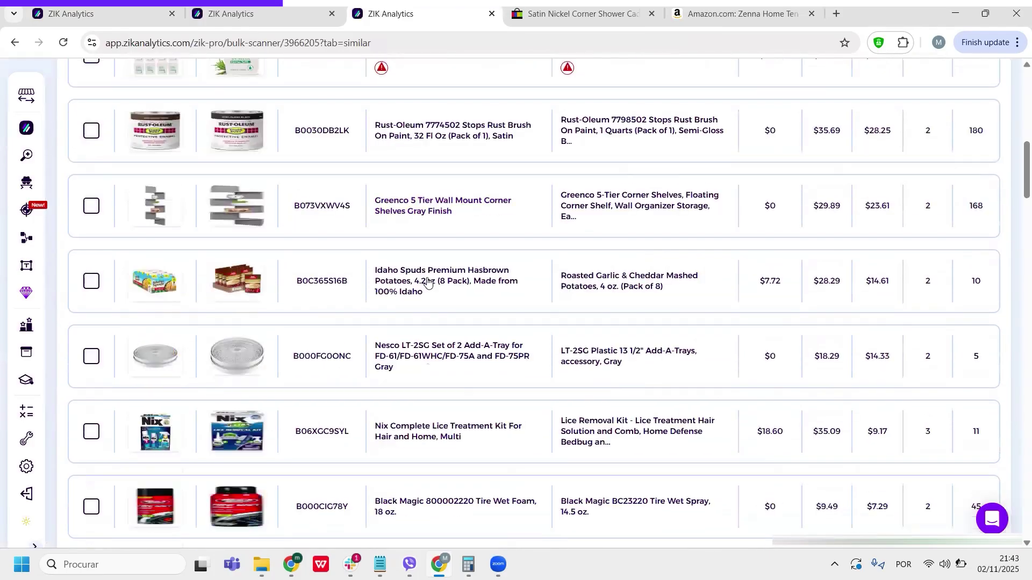
{"action": "scroll", "coordinate": [360, 303], "scroll_direction": "down", "scroll_amount": 2}
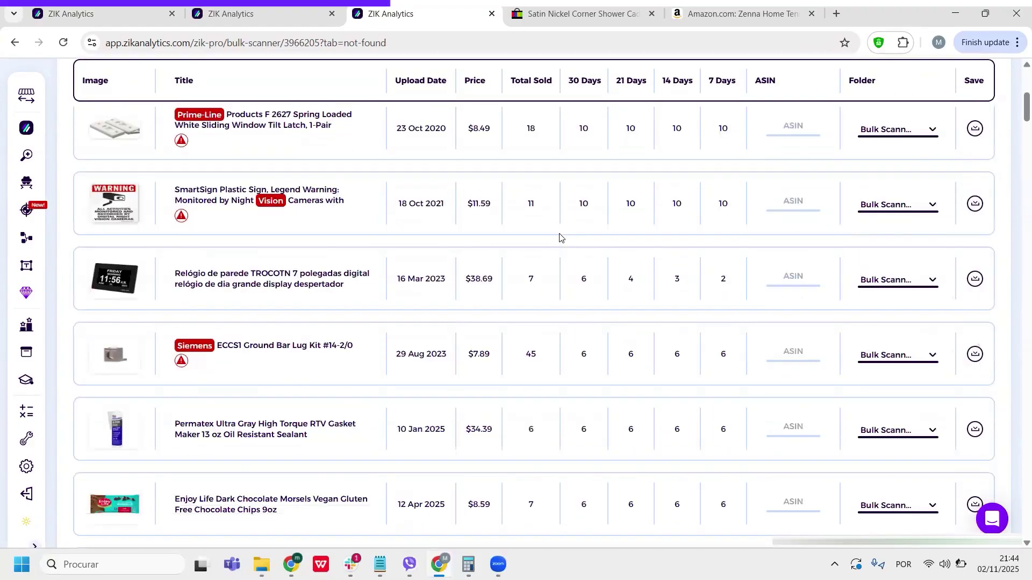
{"action": "scroll", "coordinate": [563, 237], "scroll_direction": "down", "scroll_amount": 3}
{"action": "scroll", "coordinate": [563, 236], "scroll_direction": "down", "scroll_amount": 4}
{"action": "scroll", "coordinate": [562, 236], "scroll_direction": "down", "scroll_amount": 2}
{"action": "scroll", "coordinate": [564, 234], "scroll_direction": "down", "scroll_amount": 3}
{"action": "scroll", "coordinate": [564, 235], "scroll_direction": "down", "scroll_amount": 2}
{"action": "scroll", "coordinate": [565, 235], "scroll_direction": "down", "scroll_amount": 1}
{"action": "scroll", "coordinate": [564, 234], "scroll_direction": "down", "scroll_amount": 3}
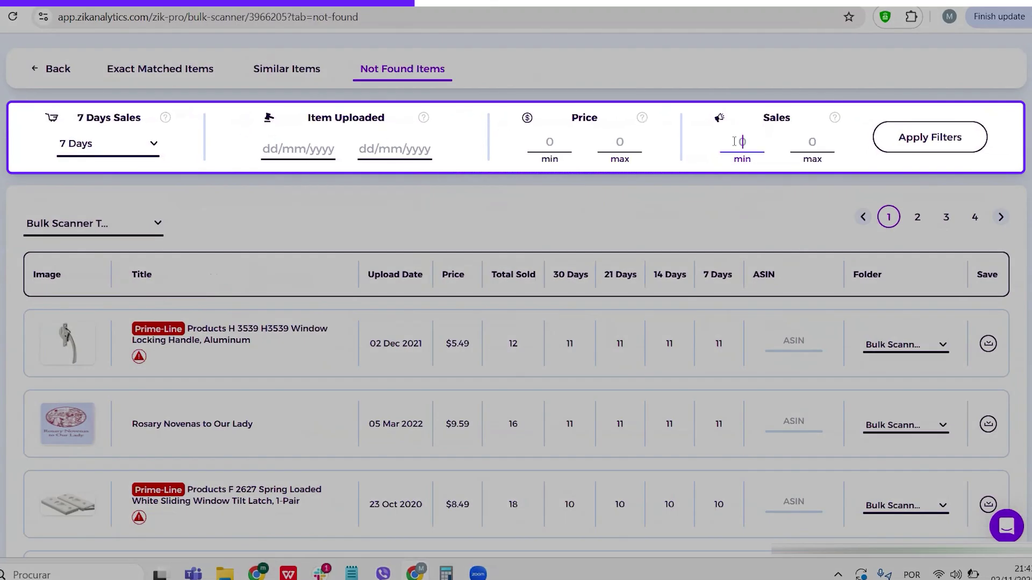
{"action": "type", "text": "2"}
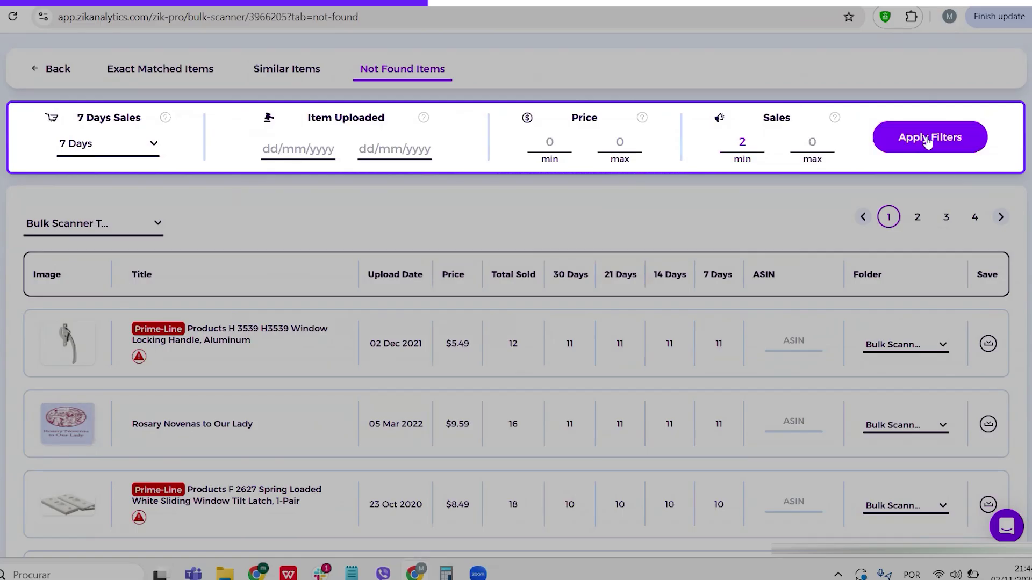
- Filter the Not Found Items to a minimum of 2 sales in 7 days
{"action": "left_click", "coordinate": [927, 139]}
{"action": "scroll", "coordinate": [516, 323], "scroll_direction": "down", "scroll_amount": 3}
{"action": "scroll", "coordinate": [516, 323], "scroll_direction": "down", "scroll_amount": 5}
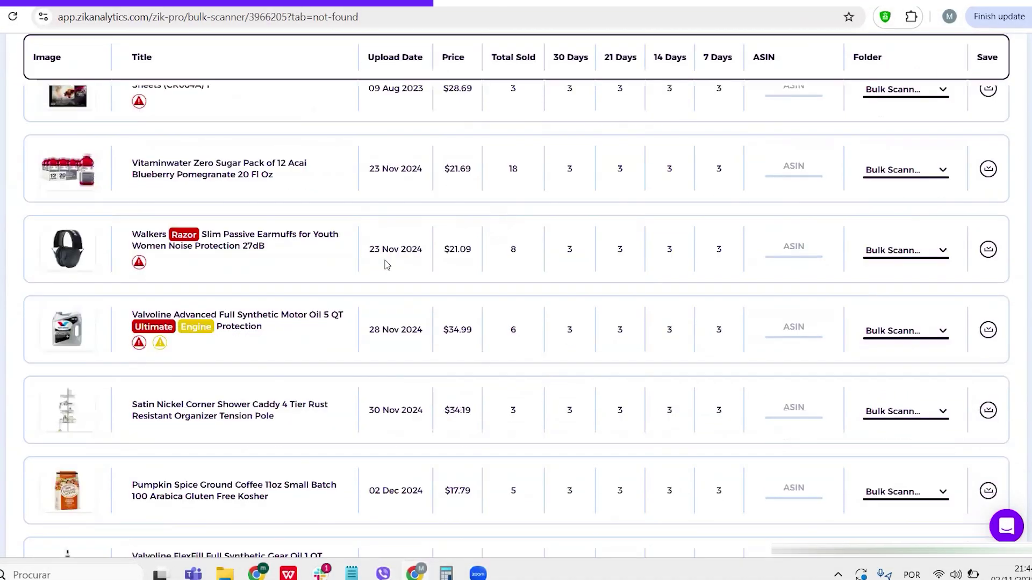
{"action": "scroll", "coordinate": [385, 262], "scroll_direction": "down", "scroll_amount": 3}
{"action": "scroll", "coordinate": [385, 262], "scroll_direction": "down", "scroll_amount": 2}
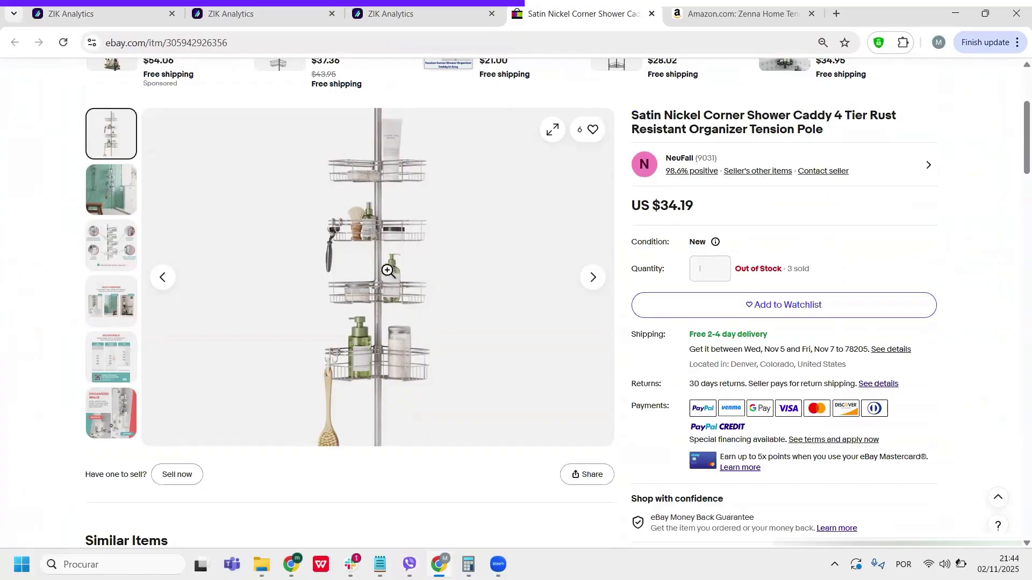
- Google Lens the shower caddy photo and open the Zenna Home tension pole listing on Amazon
{"action": "right_click", "coordinate": [389, 271]}
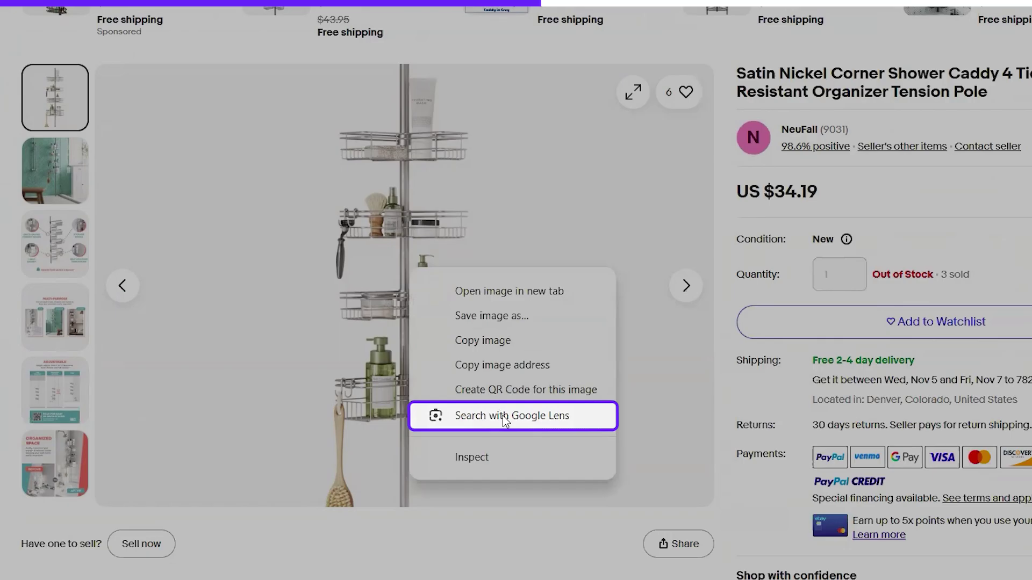
{"action": "left_click", "coordinate": [505, 416]}
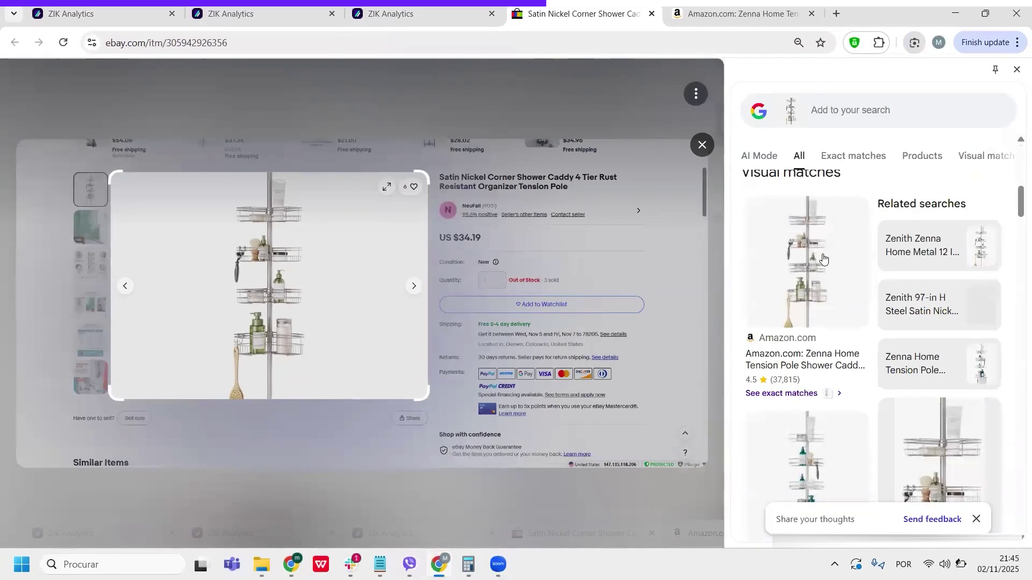
{"action": "left_click", "coordinate": [808, 275]}
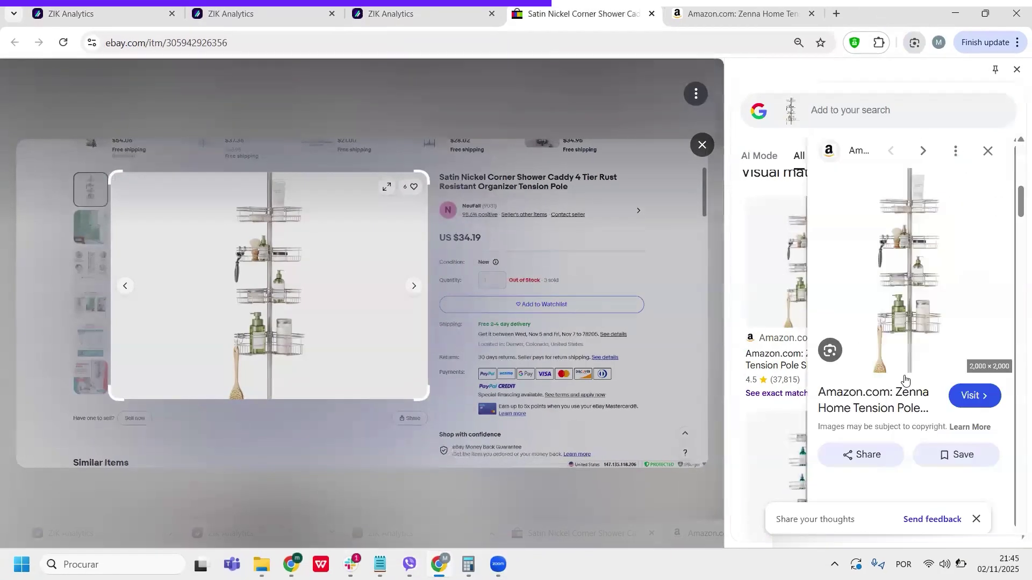
{"action": "left_click", "coordinate": [968, 401]}
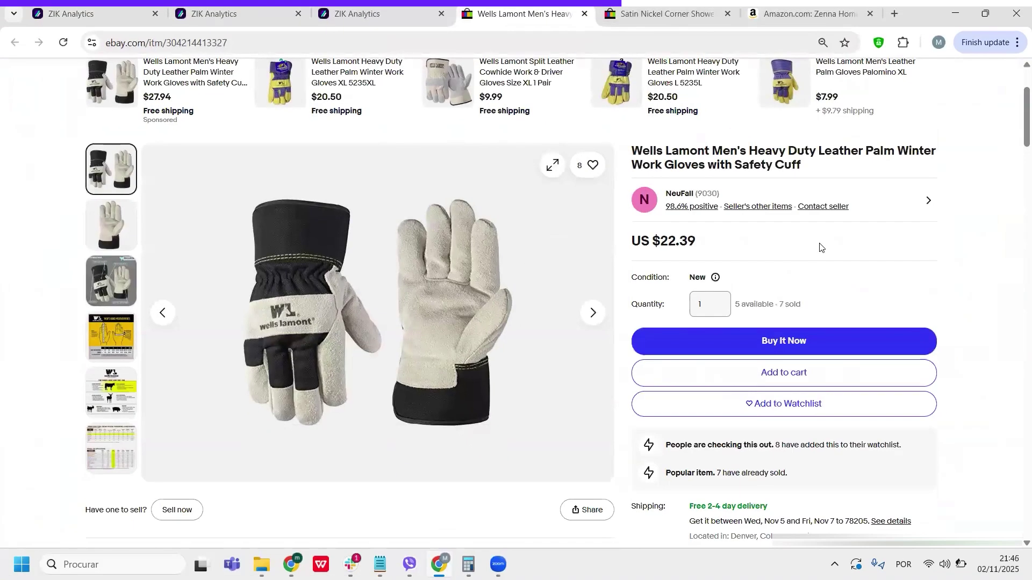
- Google Lens the Wells Lamont glove photo and open the matching $15.44 Amazon listing
{"action": "right_click", "coordinate": [427, 297]}
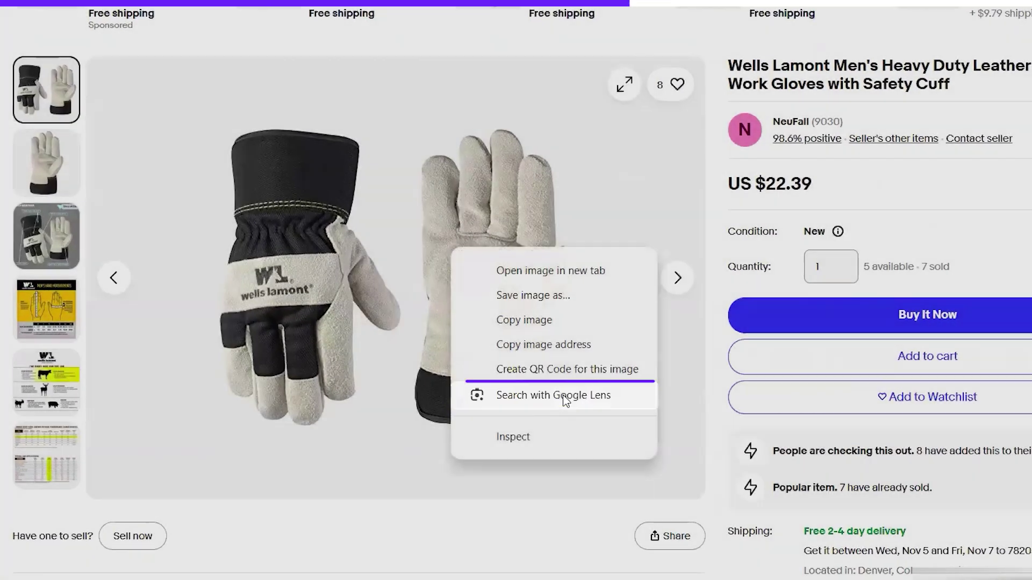
{"action": "left_click", "coordinate": [553, 395]}
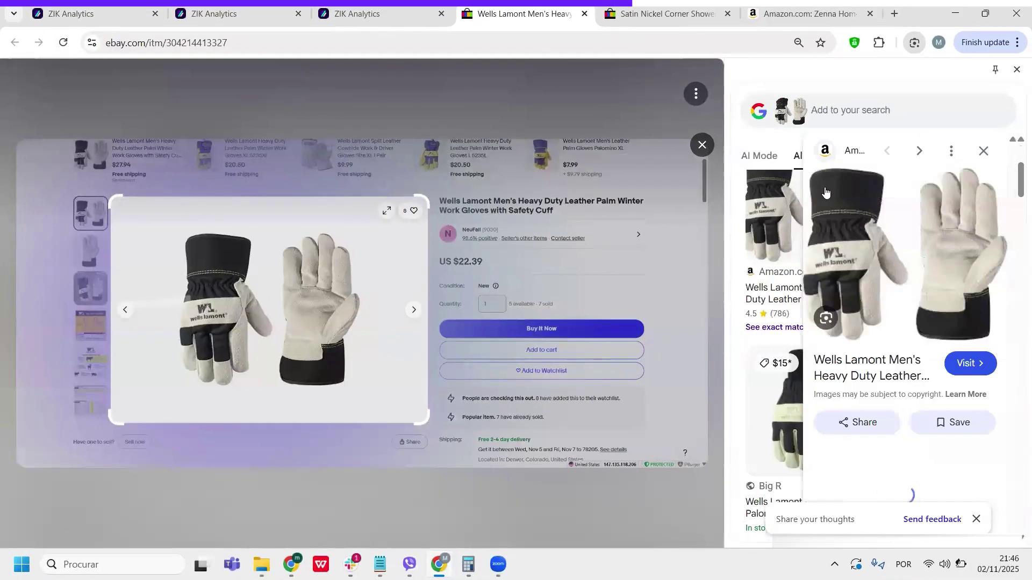
{"action": "left_click", "coordinate": [967, 363]}
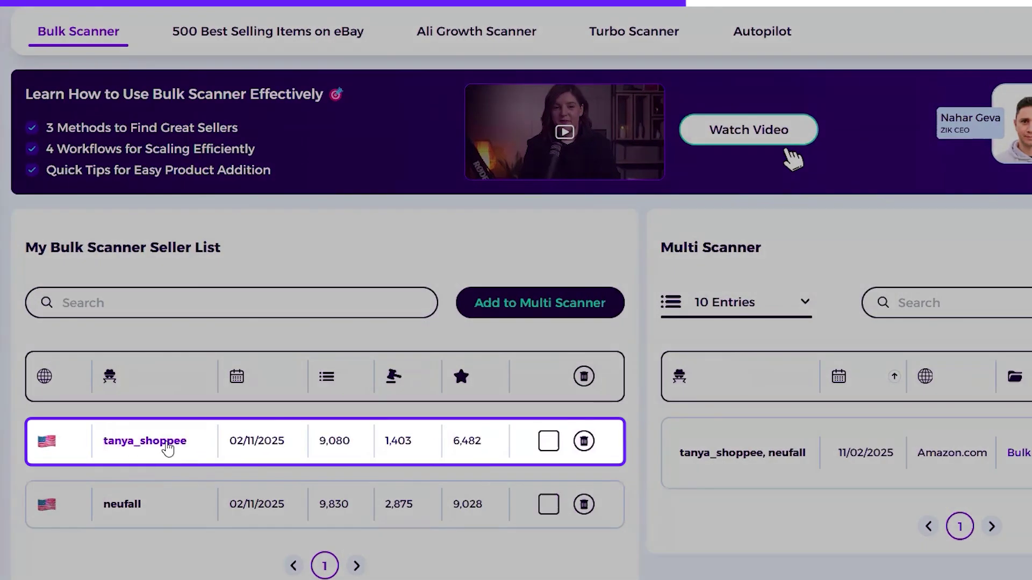
- Show the first seller's Not Found Items and set the minimum sales to 2
{"action": "left_click", "coordinate": [142, 445]}
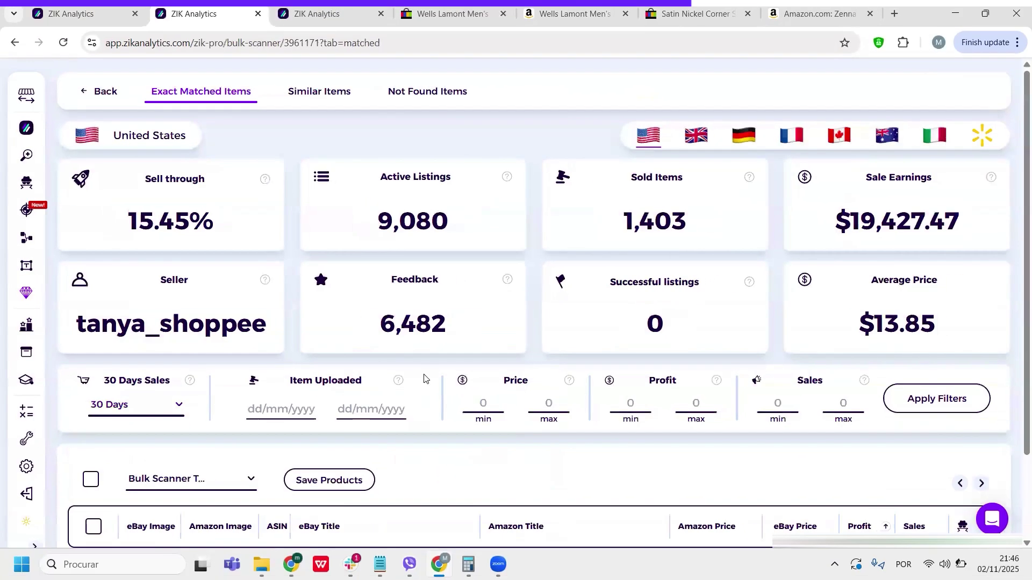
{"action": "scroll", "coordinate": [528, 212], "scroll_direction": "down", "scroll_amount": 2}
{"action": "scroll", "coordinate": [530, 213], "scroll_direction": "up", "scroll_amount": 2}
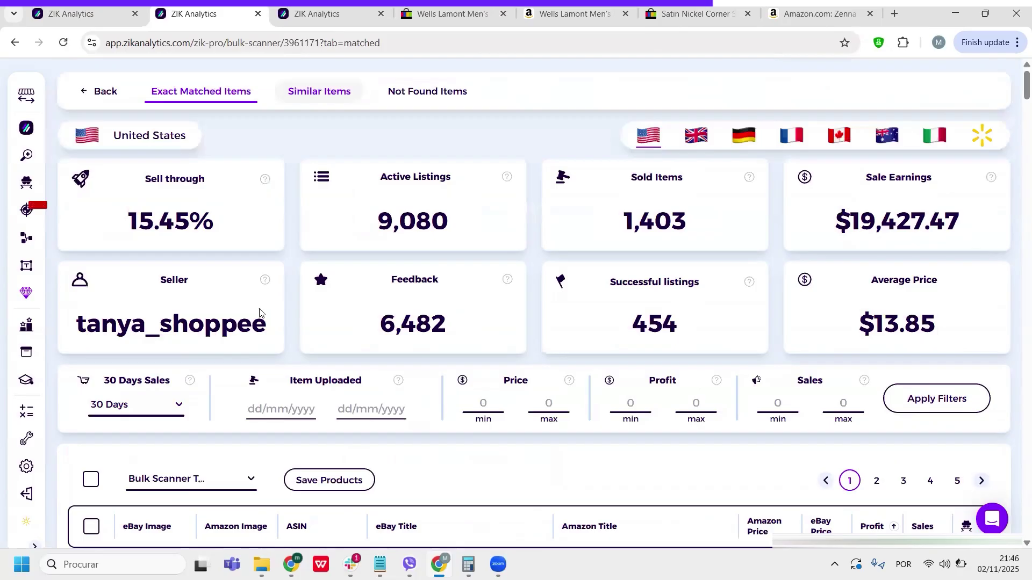
{"action": "left_click", "coordinate": [318, 91]}
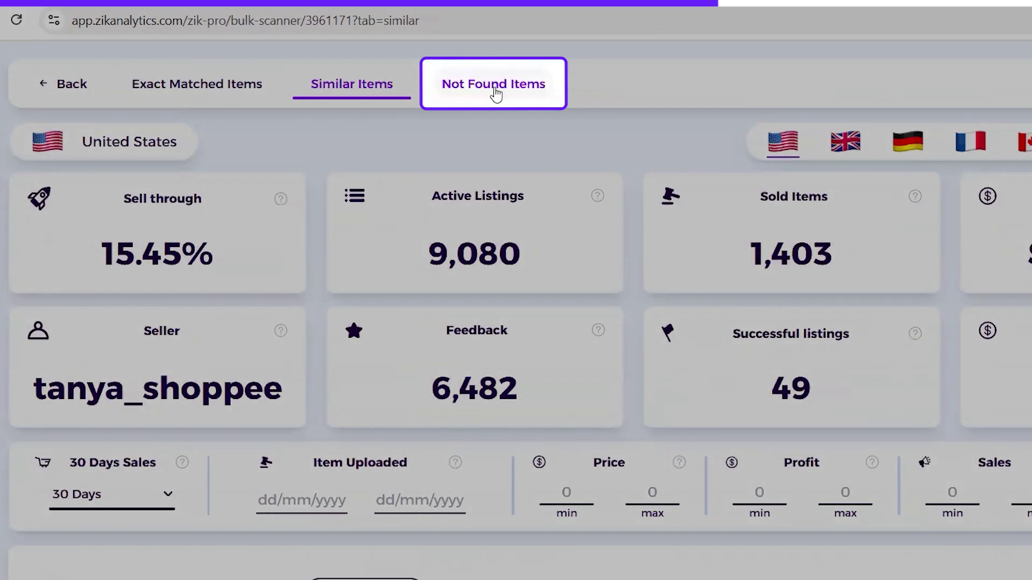
{"action": "left_click", "coordinate": [496, 93]}
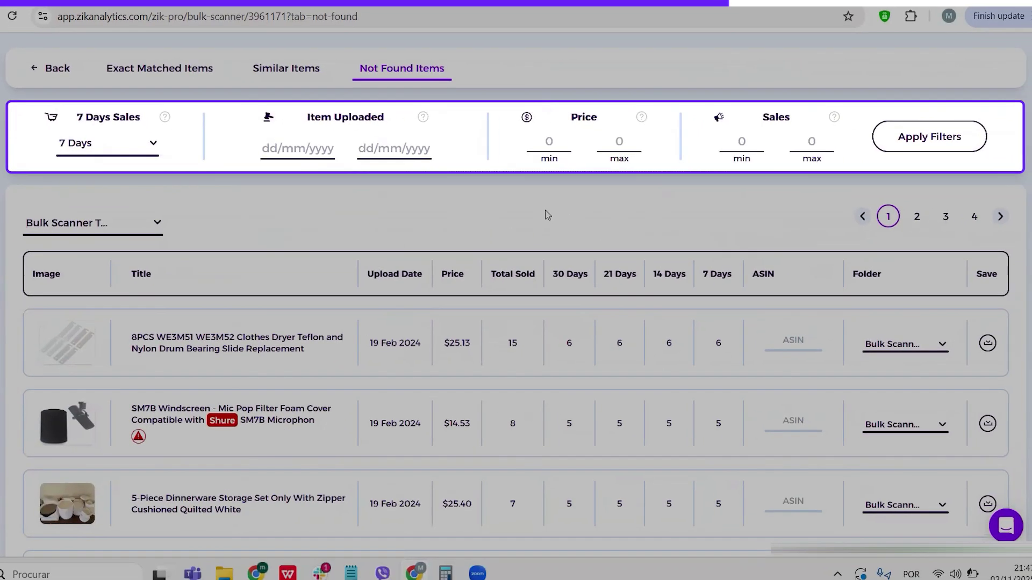
{"action": "left_click", "coordinate": [741, 142]}
{"action": "type", "text": "2"}
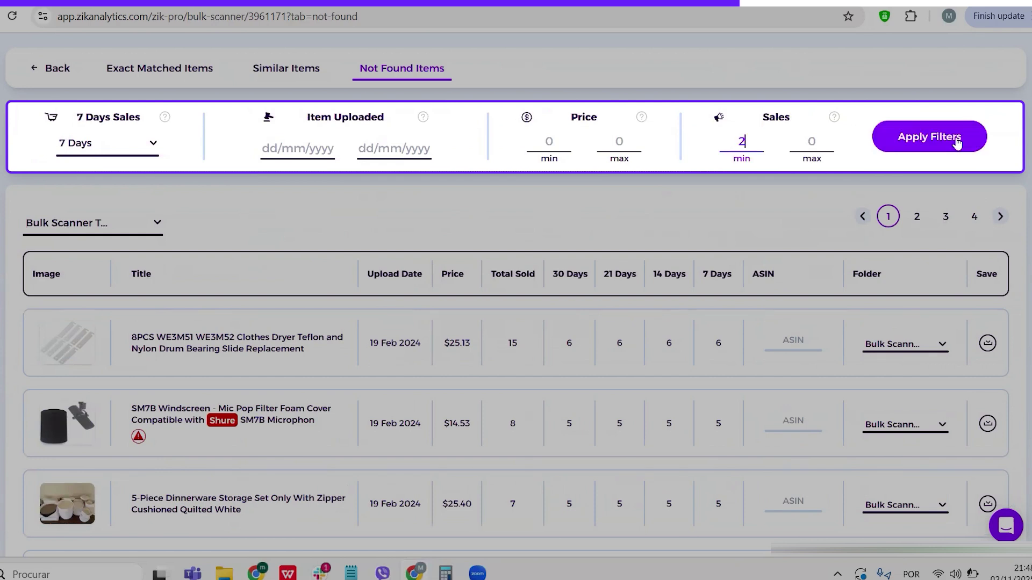
{"action": "scroll", "coordinate": [516, 322], "scroll_direction": "down", "scroll_amount": 1}
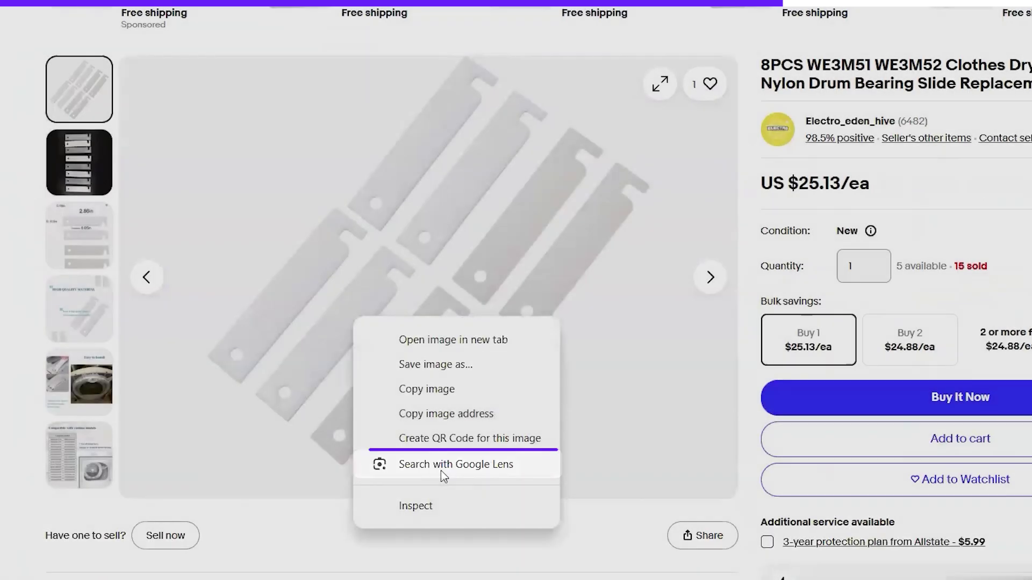
- Google Lens the dryer slide photo and view its matching Amazon product page
{"action": "left_click", "coordinate": [442, 470]}
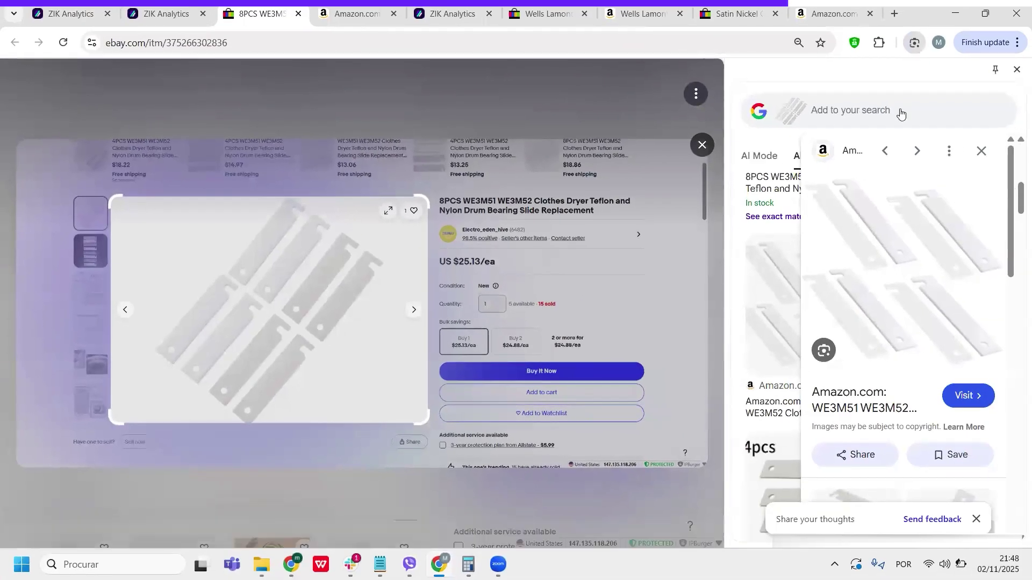
{"action": "left_click", "coordinate": [356, 14]}
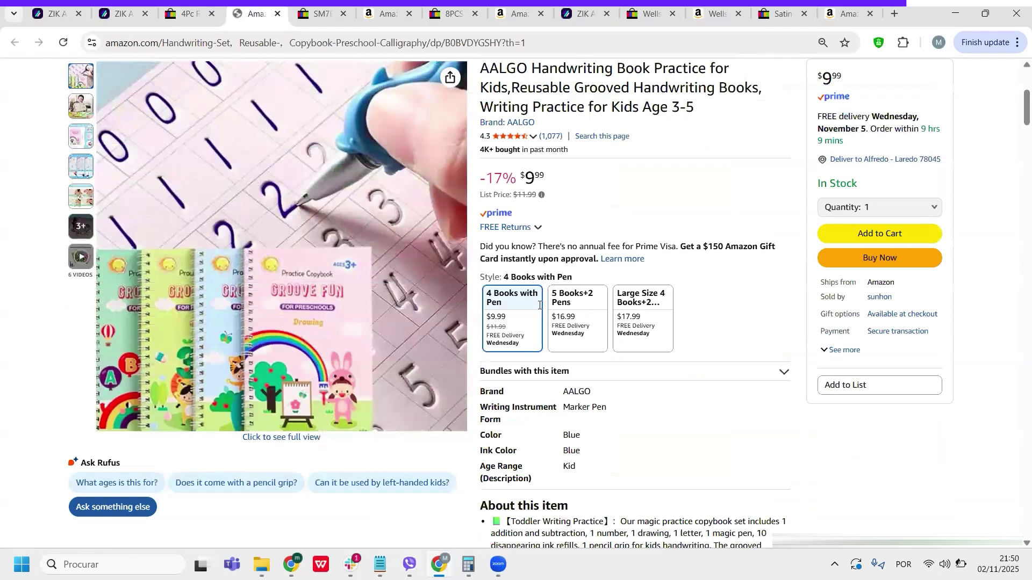
{"action": "scroll", "coordinate": [539, 304], "scroll_direction": "down", "scroll_amount": 10}
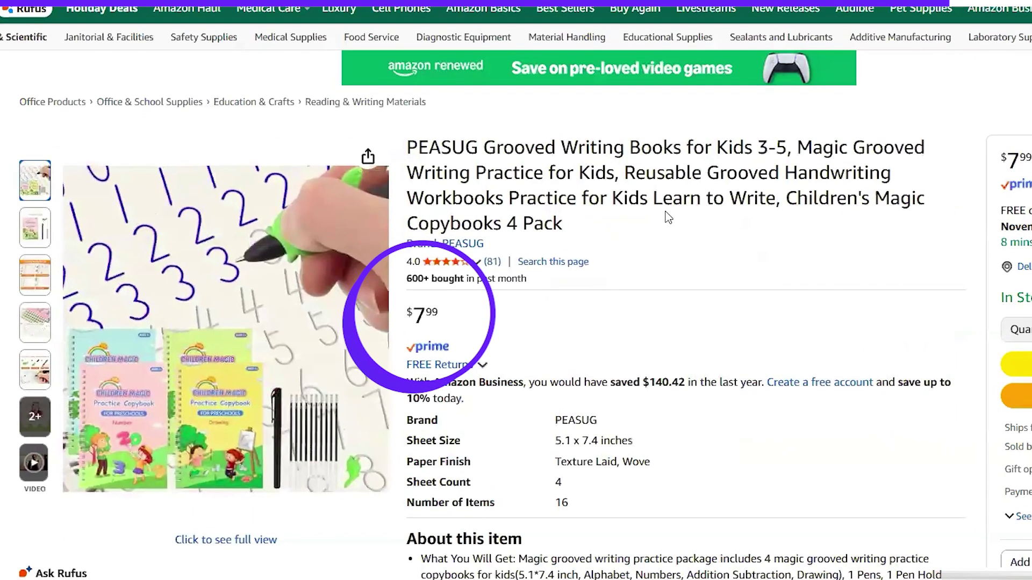
{"action": "scroll", "coordinate": [667, 217], "scroll_direction": "down", "scroll_amount": 3}
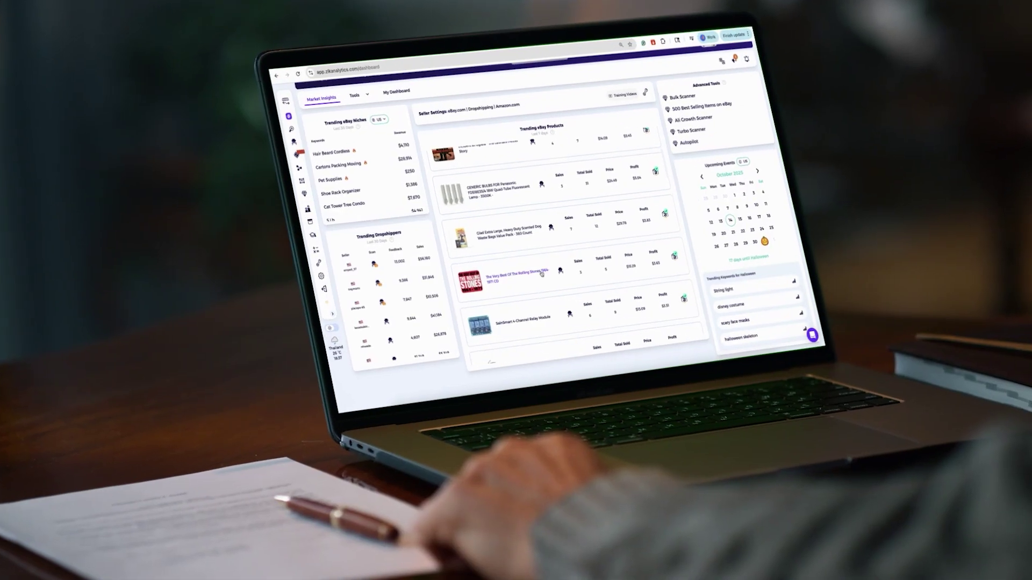
{"action": "scroll", "coordinate": [541, 274], "scroll_direction": "up", "scroll_amount": 2}
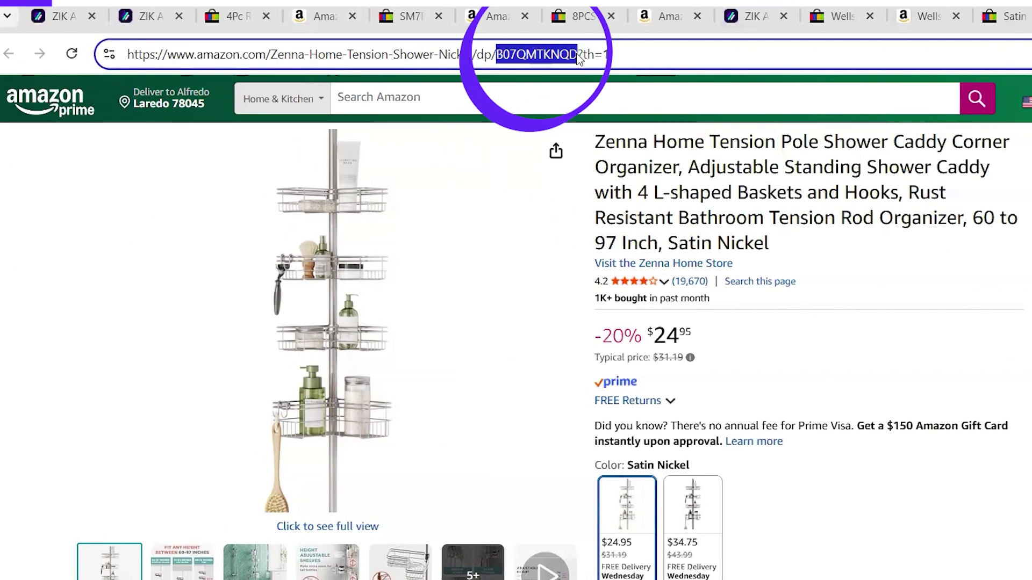
- Enter ASIN B07QMTKNQD in the shower caddy's ASIN field in ZIK Analytics
{"action": "key", "text": "ctrl+Tab"}
{"action": "left_click", "coordinate": [734, 318]}
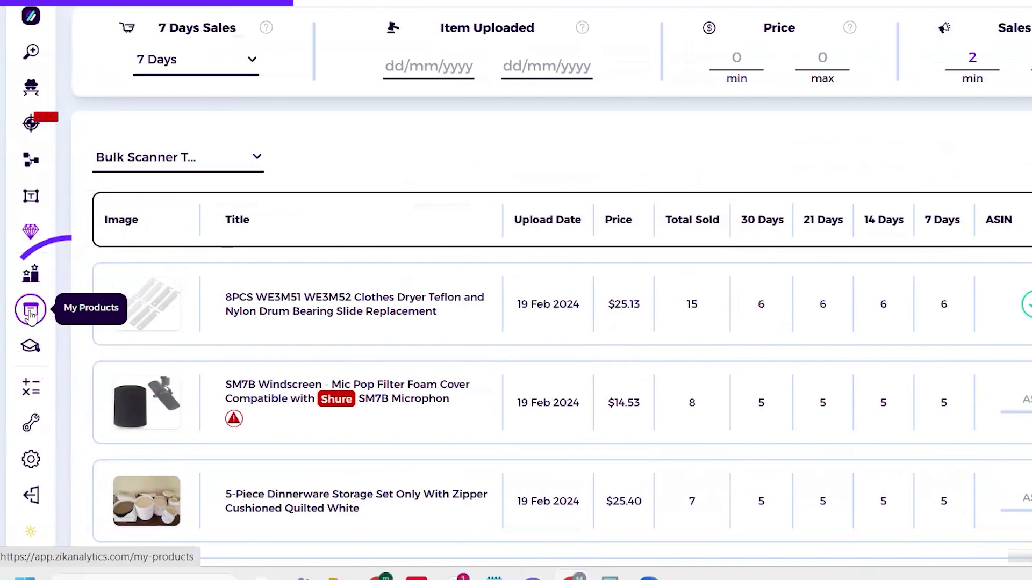
- Open the Bulk Scanner Test folder from My Products
{"action": "left_click", "coordinate": [31, 311]}
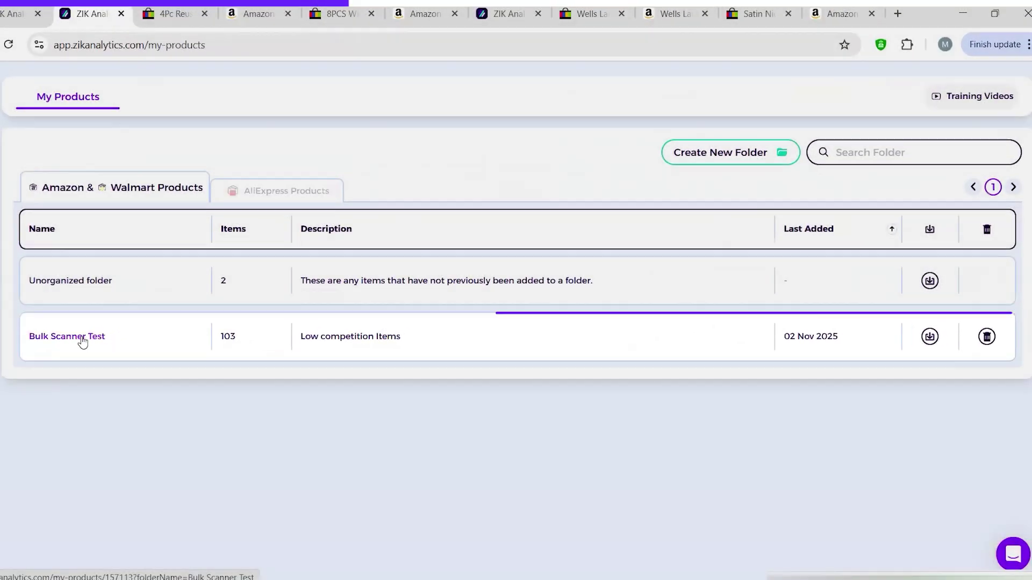
{"action": "left_click", "coordinate": [83, 342]}
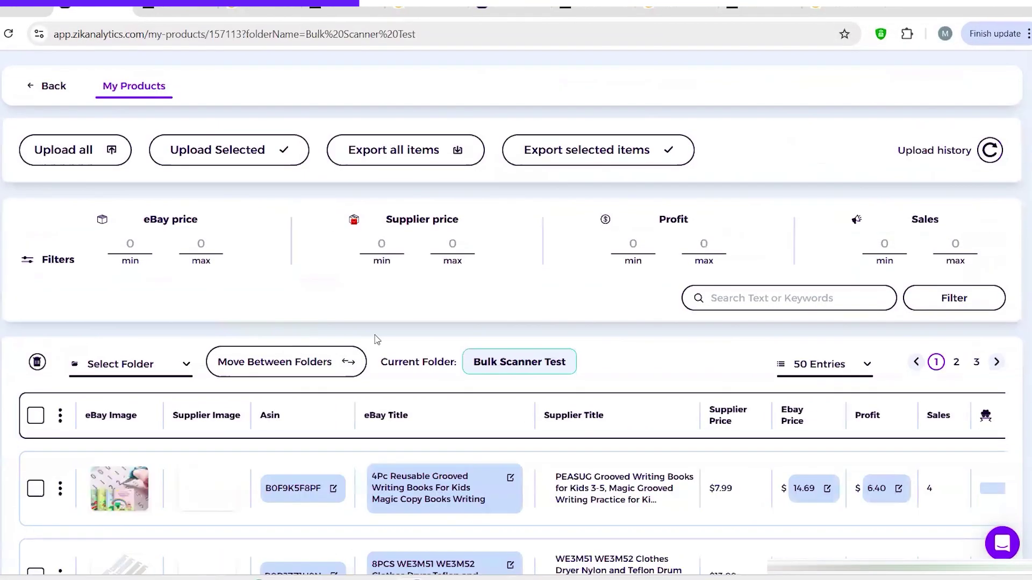
{"action": "scroll", "coordinate": [375, 335], "scroll_direction": "down", "scroll_amount": 1}
{"action": "scroll", "coordinate": [410, 347], "scroll_direction": "down", "scroll_amount": 3}
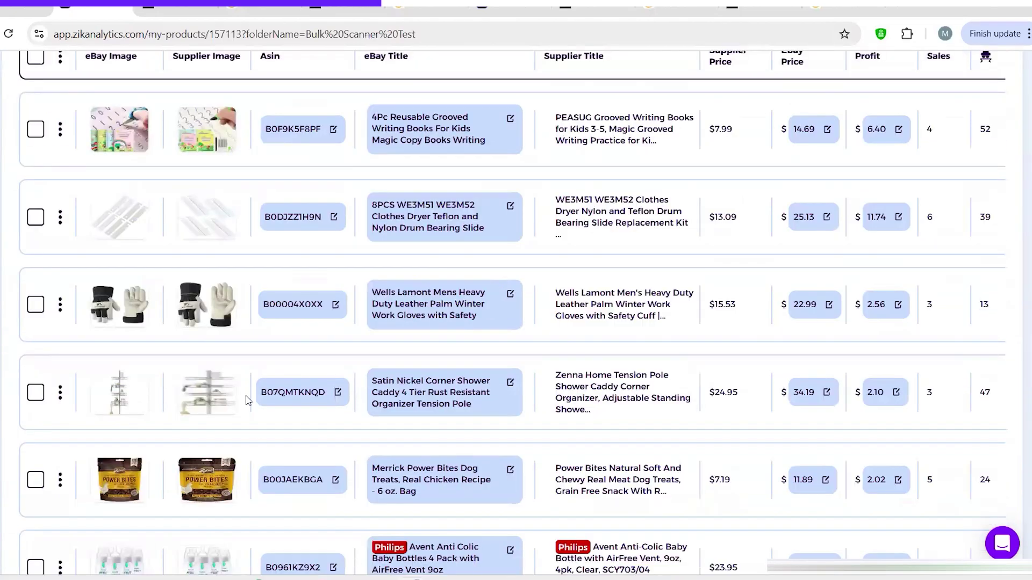
{"action": "scroll", "coordinate": [247, 401], "scroll_direction": "down", "scroll_amount": 5}
{"action": "scroll", "coordinate": [212, 362], "scroll_direction": "down", "scroll_amount": 5}
{"action": "scroll", "coordinate": [206, 360], "scroll_direction": "down", "scroll_amount": 5}
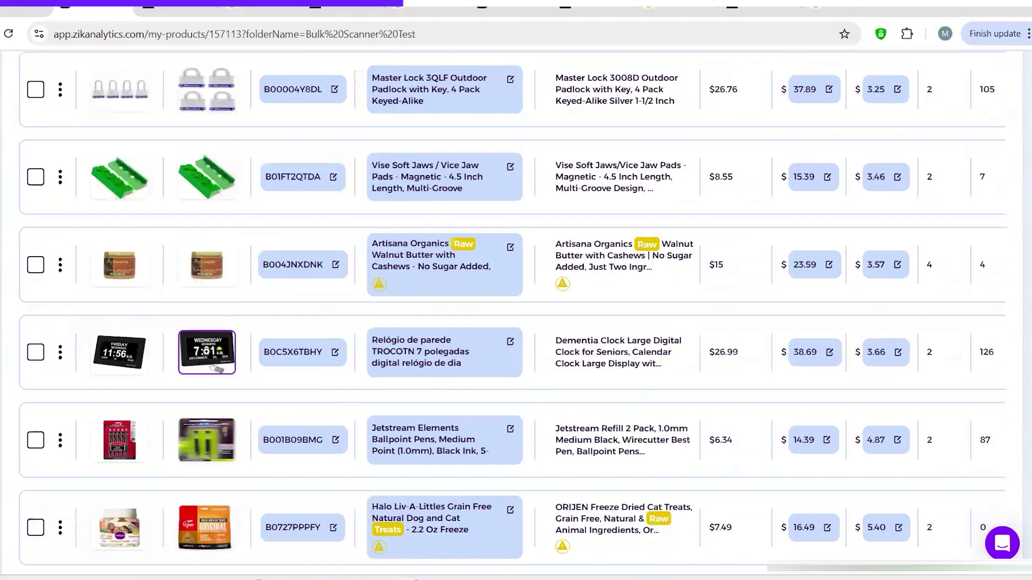
{"action": "scroll", "coordinate": [207, 355], "scroll_direction": "down", "scroll_amount": 5}
{"action": "scroll", "coordinate": [208, 369], "scroll_direction": "up", "scroll_amount": 5}
{"action": "scroll", "coordinate": [208, 367], "scroll_direction": "up", "scroll_amount": 5}
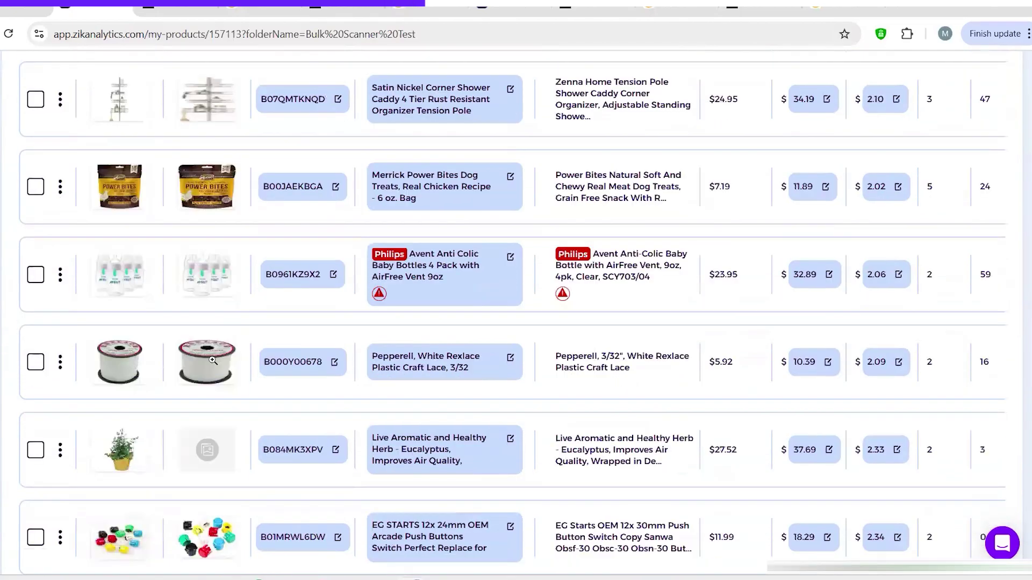
{"action": "scroll", "coordinate": [212, 361], "scroll_direction": "up", "scroll_amount": 5}
{"action": "scroll", "coordinate": [212, 353], "scroll_direction": "down", "scroll_amount": 2}
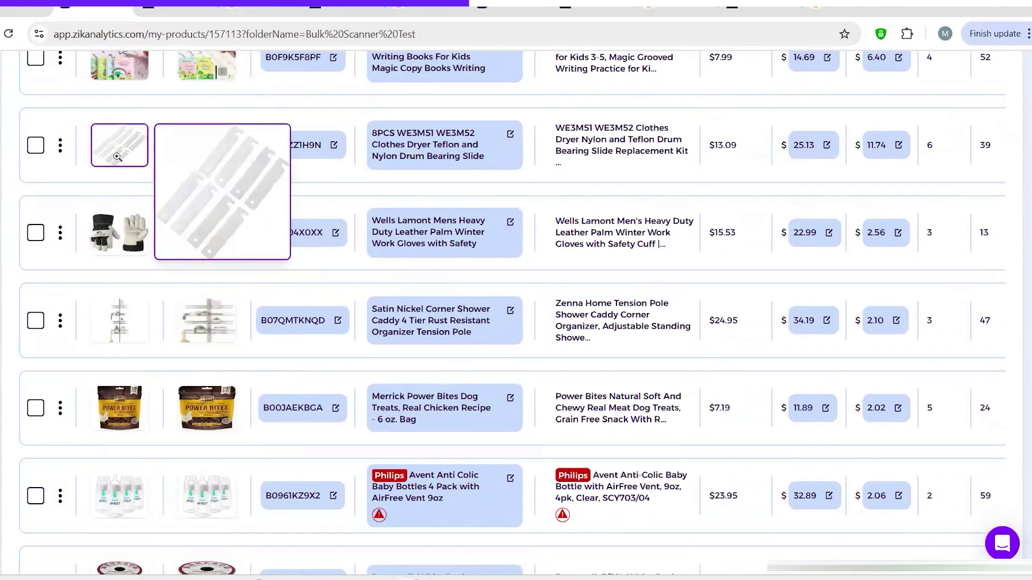
{"action": "scroll", "coordinate": [135, 161], "scroll_direction": "up", "scroll_amount": 1}
{"action": "scroll", "coordinate": [887, 402], "scroll_direction": "up", "scroll_amount": 3}
{"action": "scroll", "coordinate": [484, 323], "scroll_direction": "up", "scroll_amount": 1}
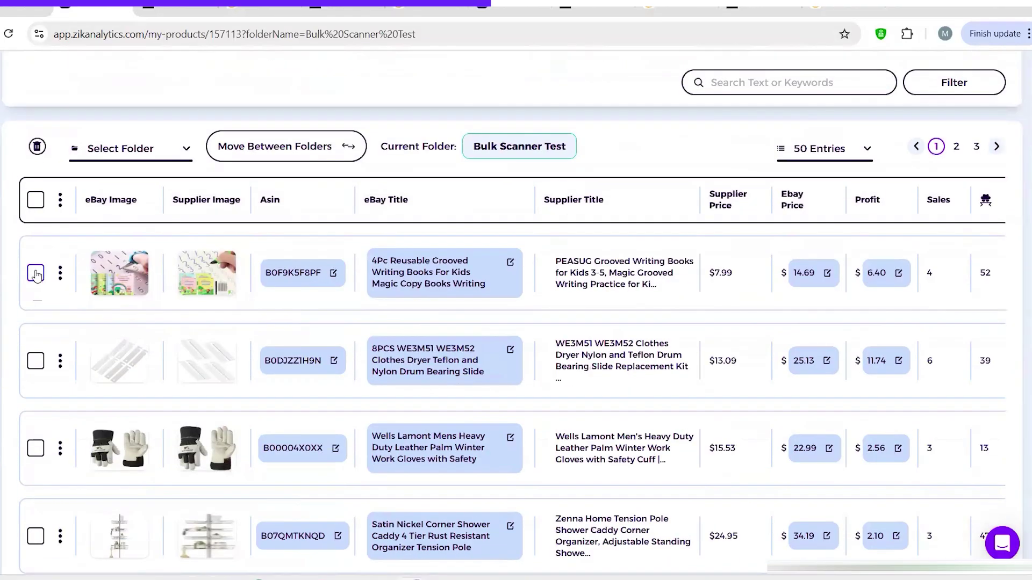
- Select the writing books, dryer slide, gloves and shower caddy, then choose Upload Selected
{"action": "left_click", "coordinate": [35, 273]}
{"action": "left_click", "coordinate": [35, 360]}
{"action": "left_click", "coordinate": [36, 449]}
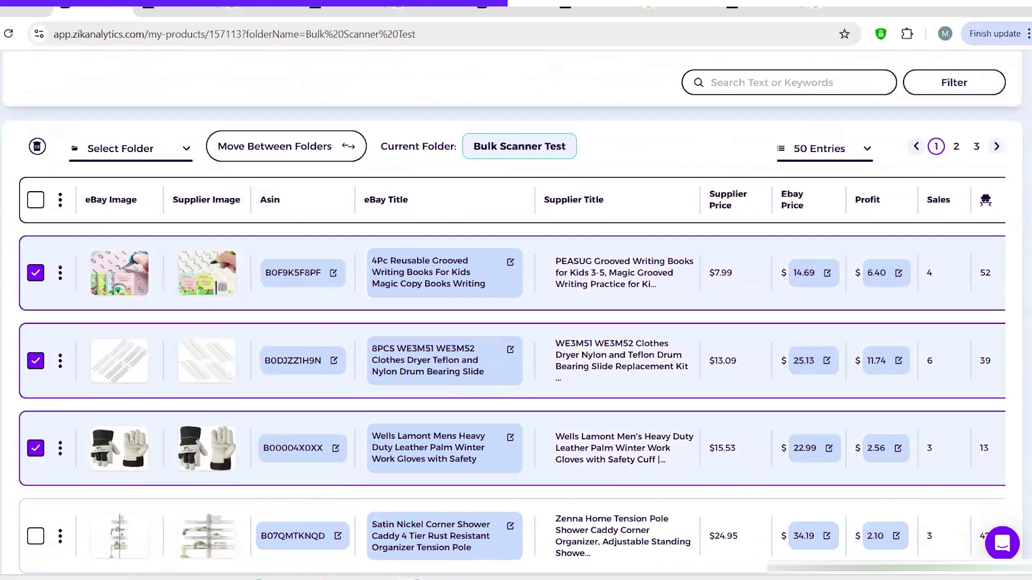
{"action": "left_click", "coordinate": [36, 536]}
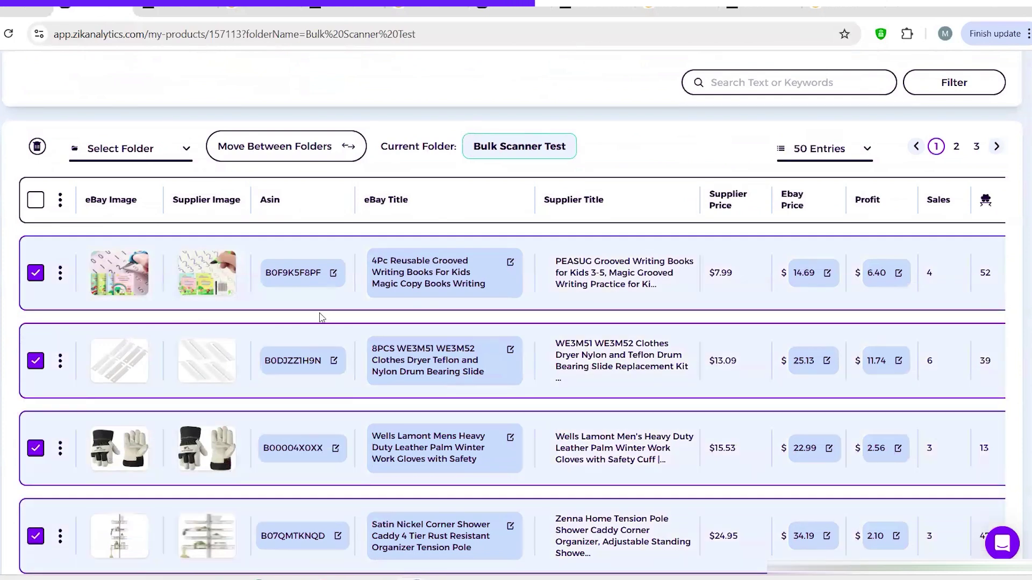
{"action": "scroll", "coordinate": [307, 341], "scroll_direction": "up", "scroll_amount": 3}
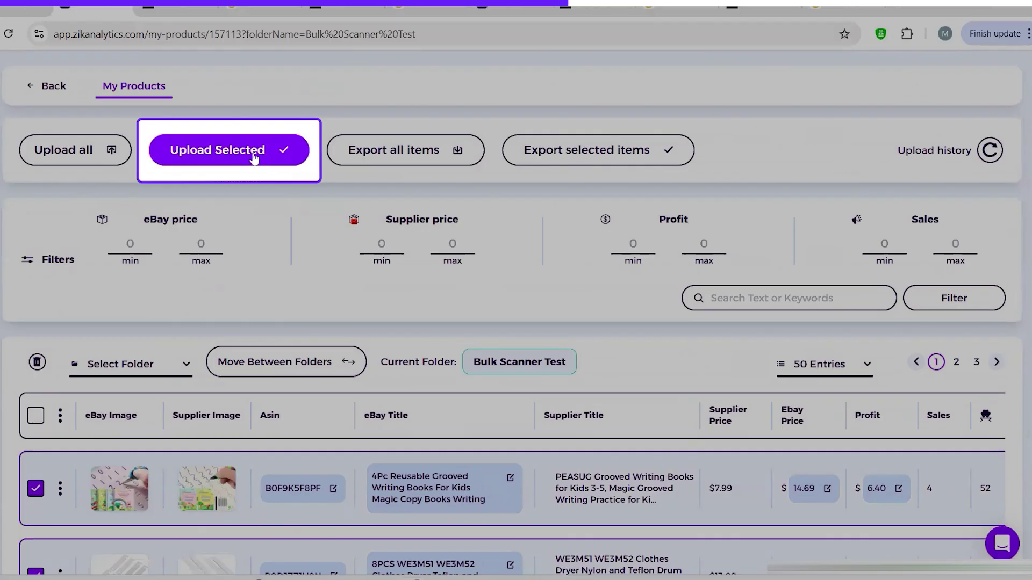
{"action": "left_click", "coordinate": [254, 157]}
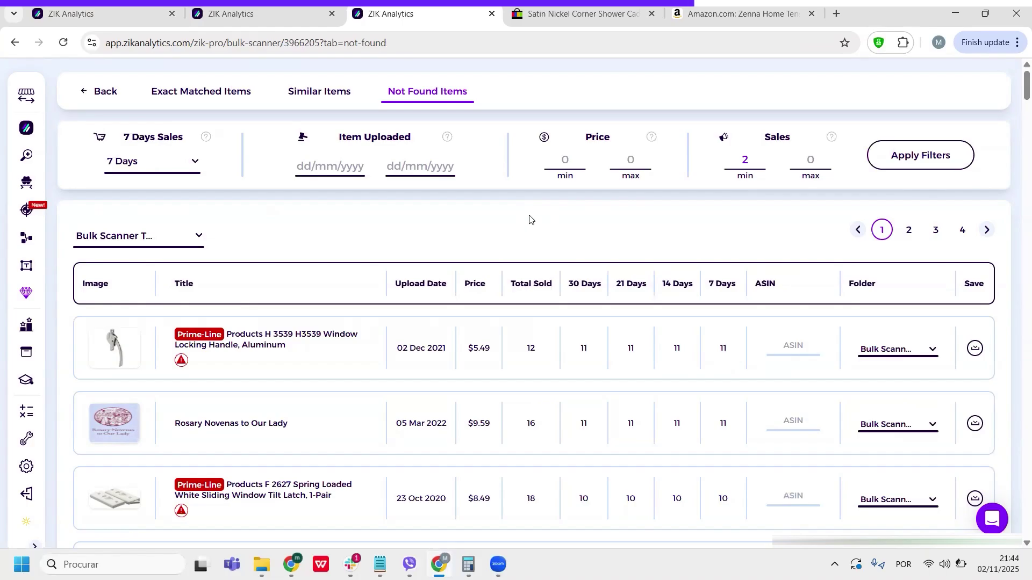
{"action": "scroll", "coordinate": [530, 218], "scroll_direction": "down", "scroll_amount": 2}
{"action": "scroll", "coordinate": [551, 233], "scroll_direction": "down", "scroll_amount": 3}
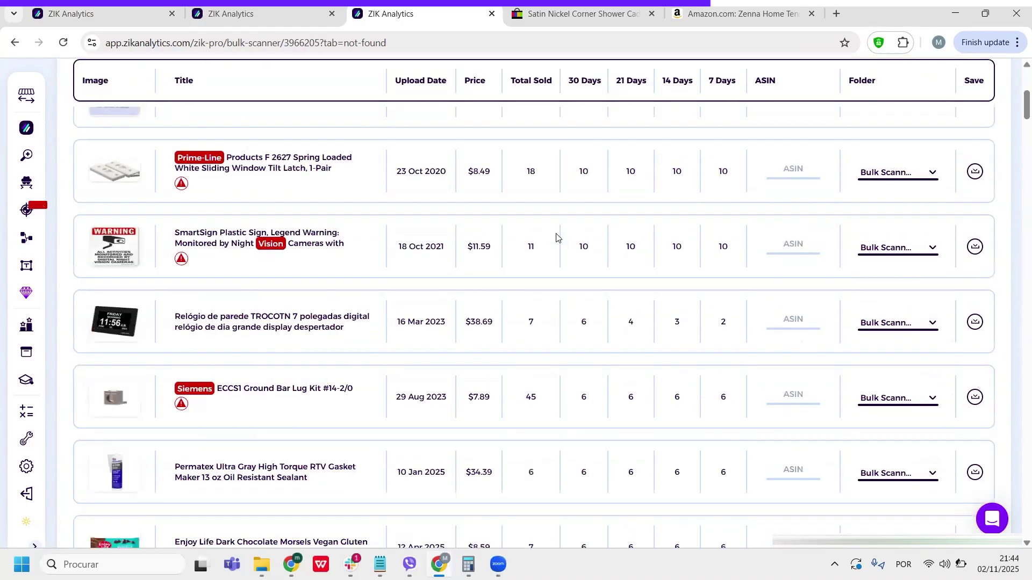